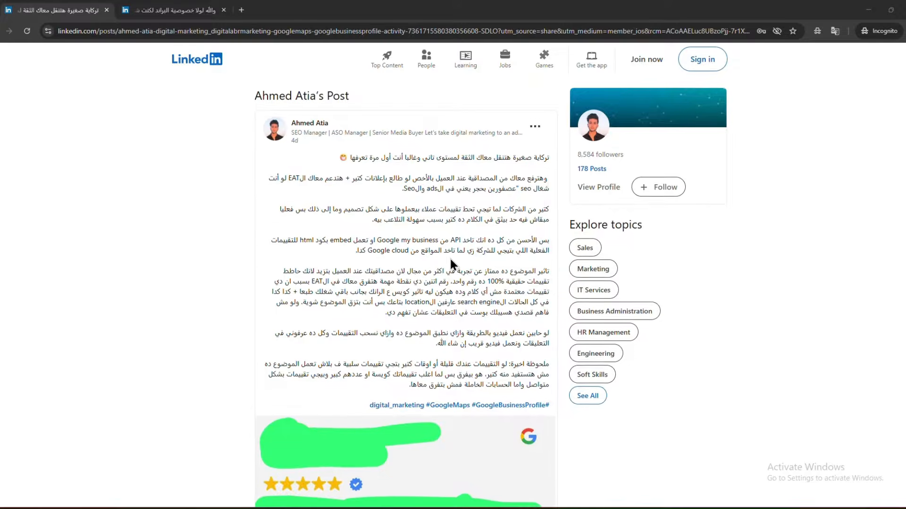
# Step: Read the LinkedIn post about showing real Google Business reviews through an API or HTML embed, including its review image
pyautogui.scroll(-3, 449, 257)
pyautogui.scroll(-1, 450, 265)
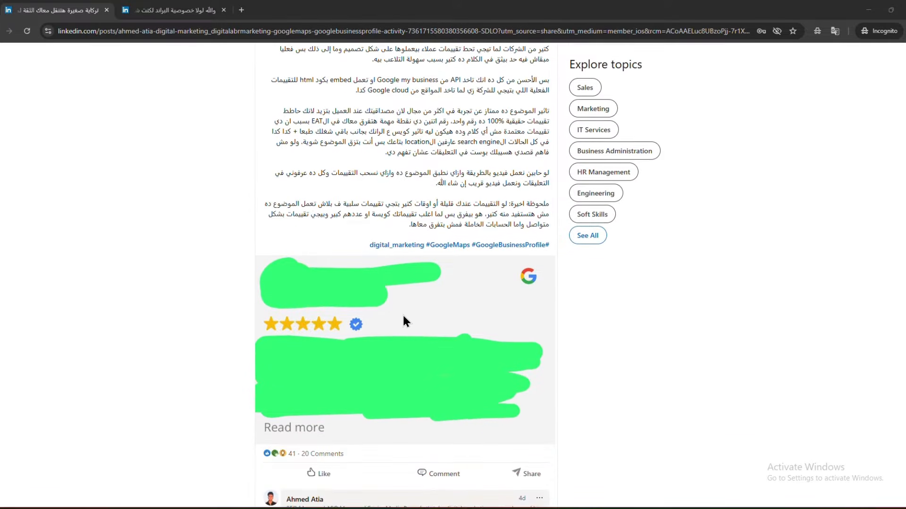
pyautogui.scroll(4, 404, 319)
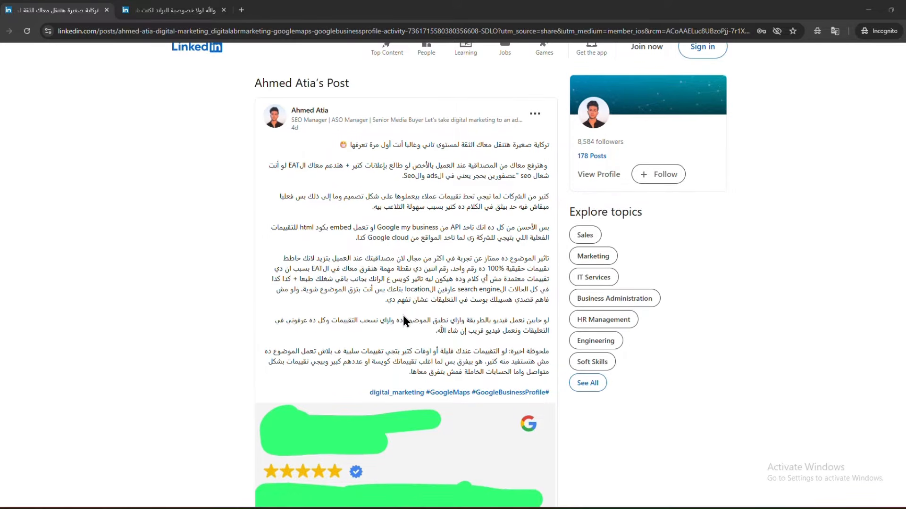
pyautogui.scroll(-2, 404, 317)
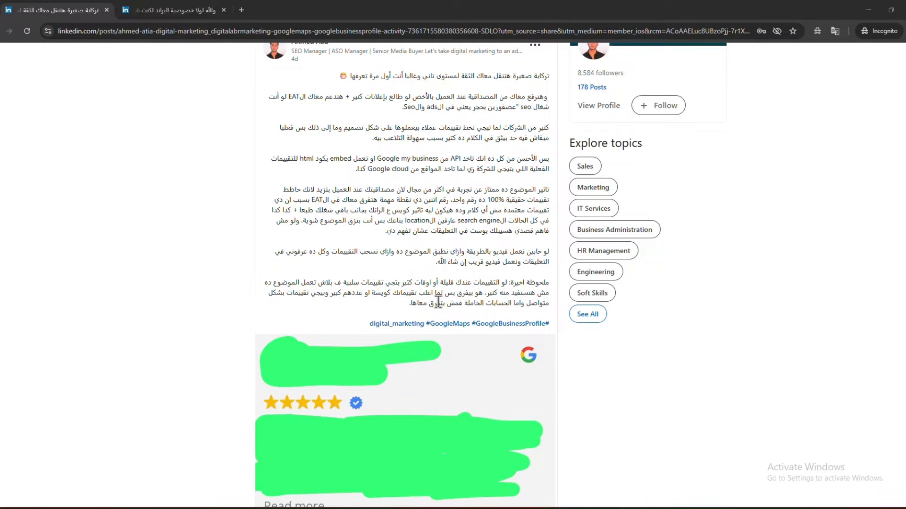
pyautogui.scroll(-1, 438, 302)
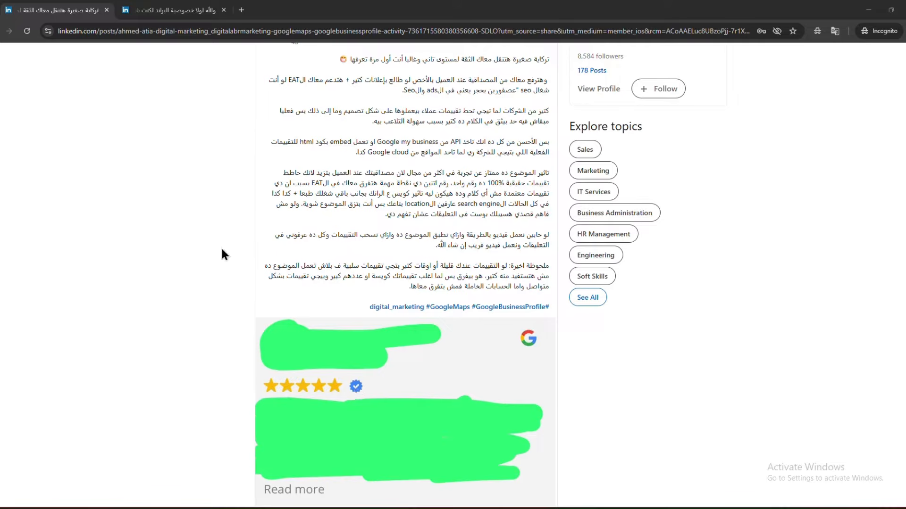
# Step: Read the second LinkedIn post about brand mentions and reference queries down to its flowchart image, and return to the first post
pyautogui.click(171, 9)
pyautogui.scroll(-2, 420, 203)
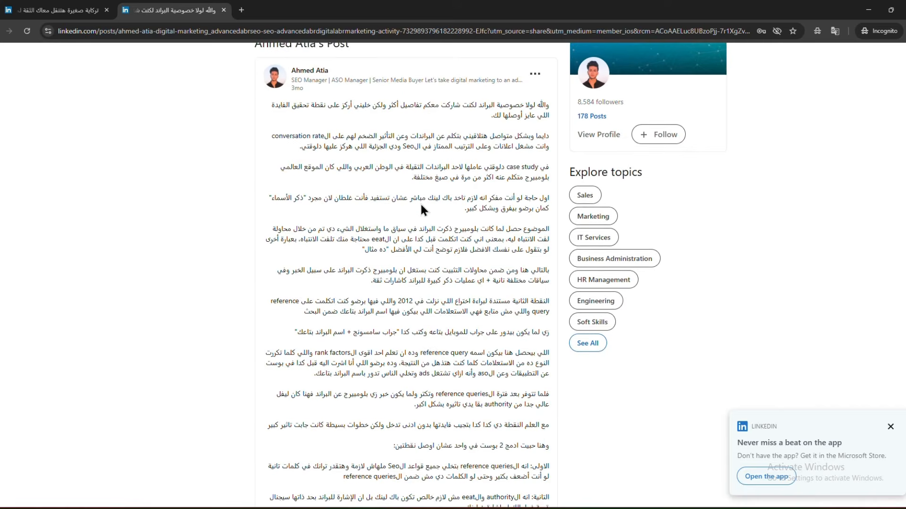
pyautogui.scroll(-1, 422, 209)
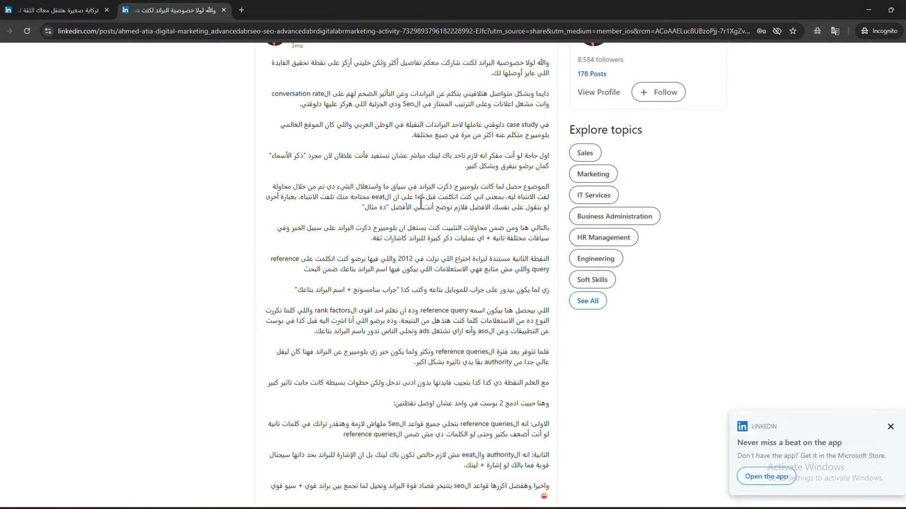
pyautogui.scroll(-5, 421, 202)
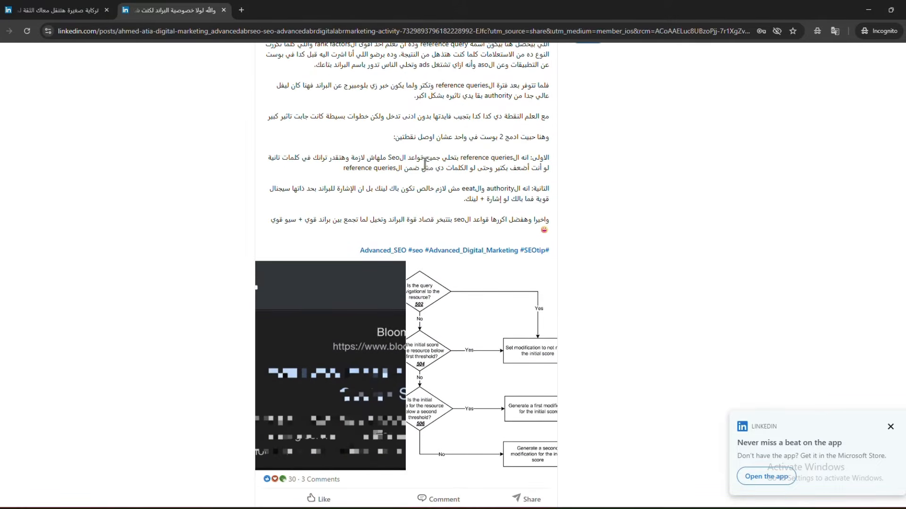
pyautogui.scroll(-2, 414, 151)
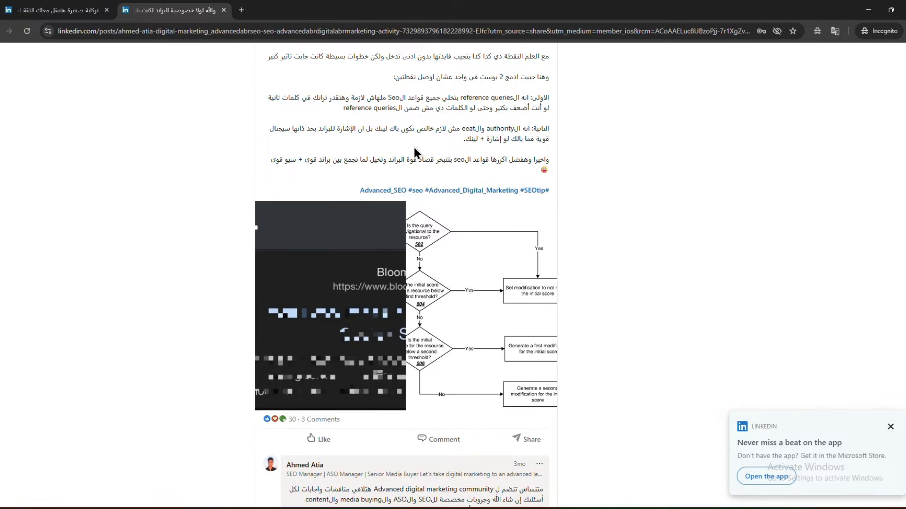
pyautogui.scroll(7, 414, 149)
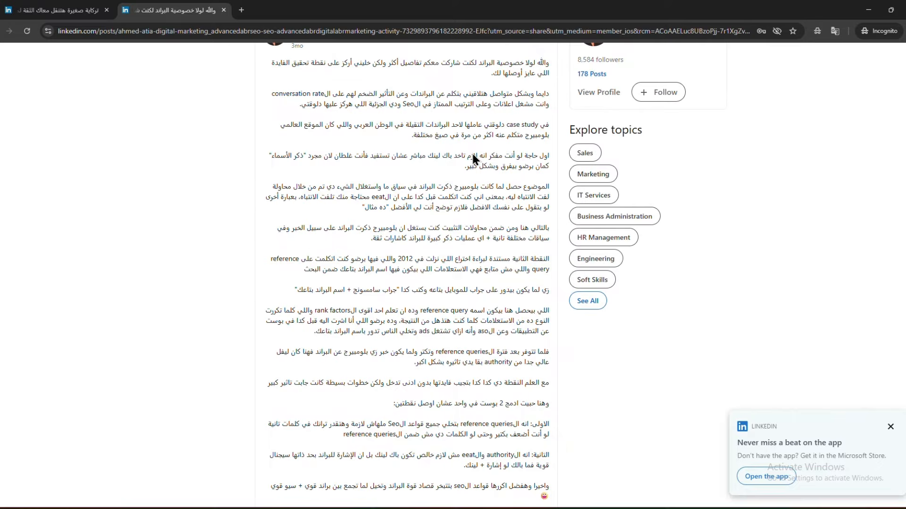
pyautogui.click(85, 8)
pyautogui.scroll(3, 402, 278)
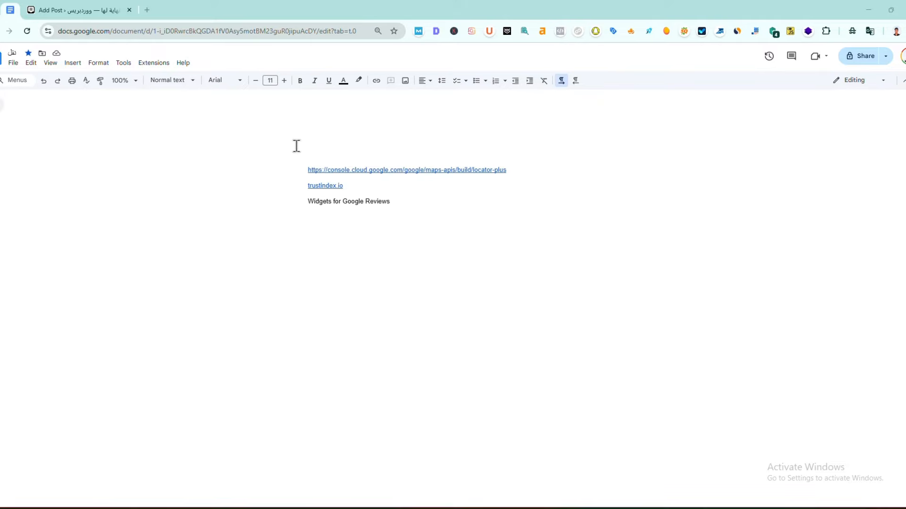
# Step: Switch to the WordPress Add Post page and view its empty content editor
pyautogui.click(91, 15)
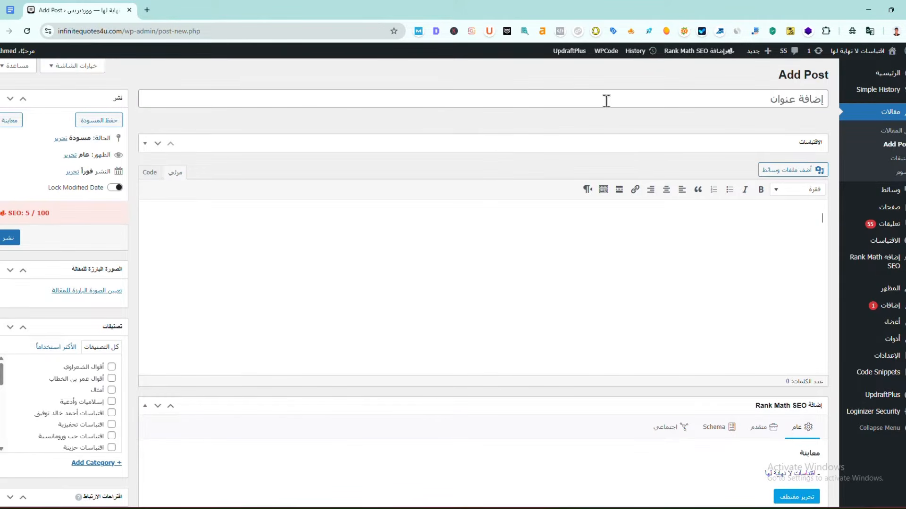
pyautogui.click(481, 234)
pyautogui.click(682, 202)
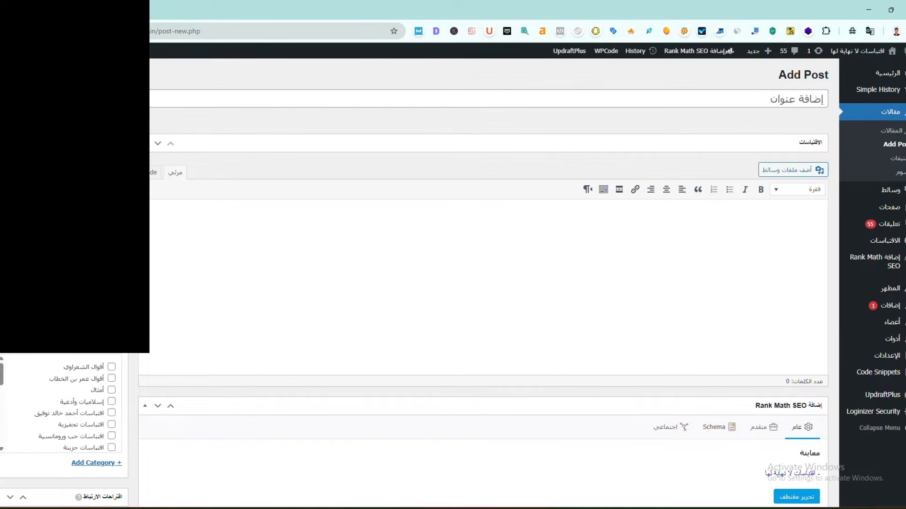
# Step: Open the console.cloud.google.com locator-plus link from the Google Docs document and bring up the Google Maps Platform Quick Builder
pyautogui.hotkey('ctrl', 'Tab')
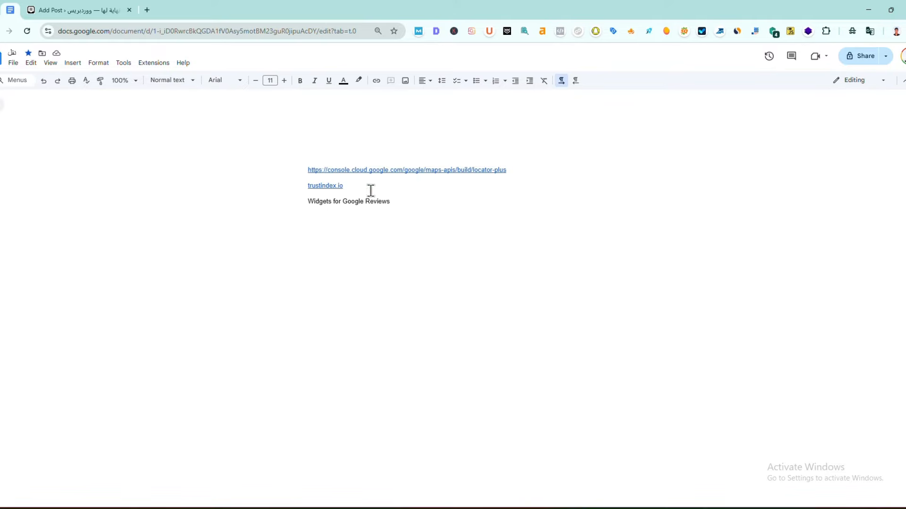
pyautogui.click(403, 170)
pyautogui.click(362, 144)
pyautogui.click(382, 171)
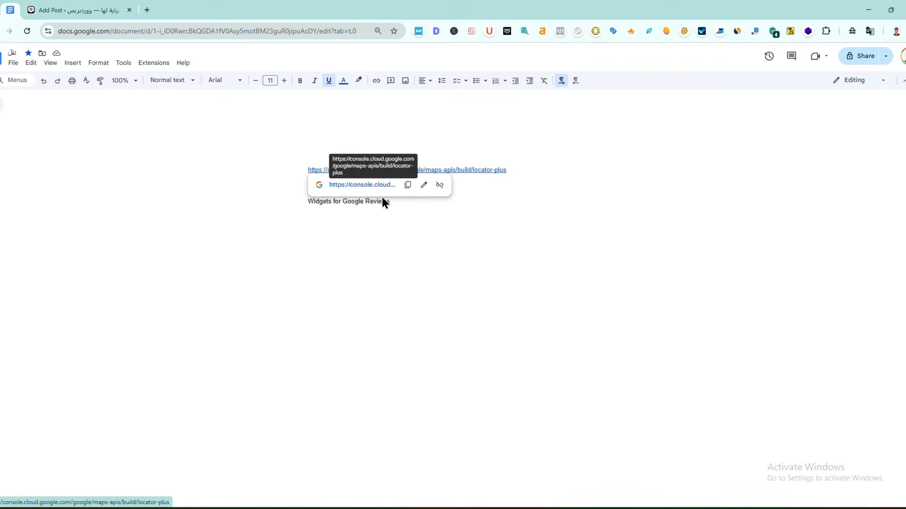
pyautogui.click(359, 186)
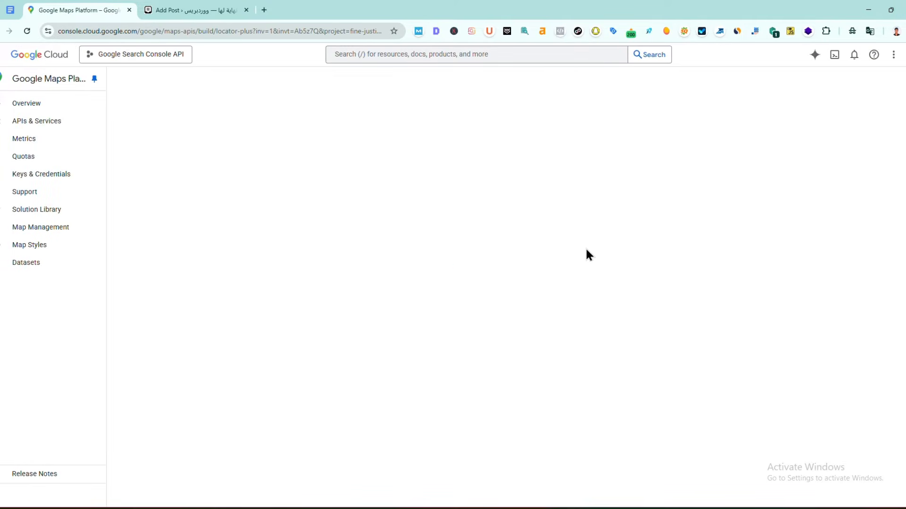
pyautogui.click(229, 10)
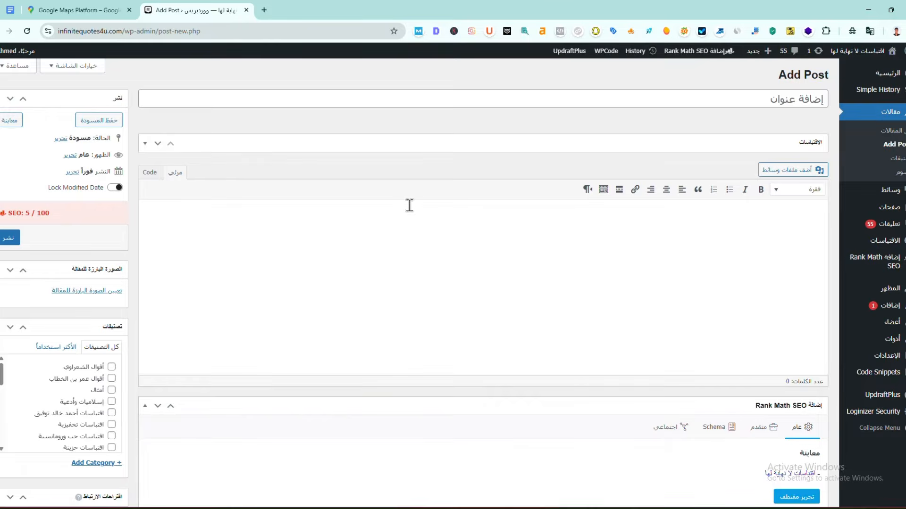
pyautogui.click(76, 10)
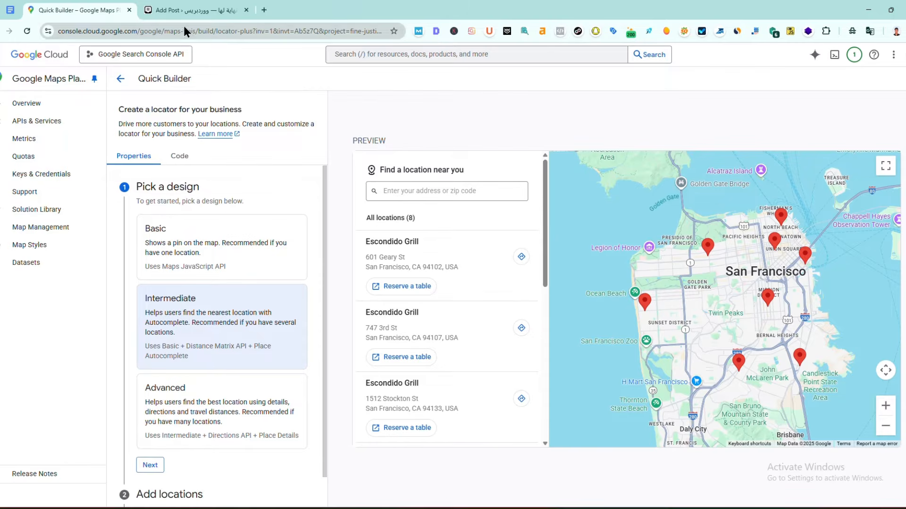
# Step: Examine the locator's design options and its generated code in the all, javascript and html views, and return to Properties
pyautogui.scroll(-1, 234, 281)
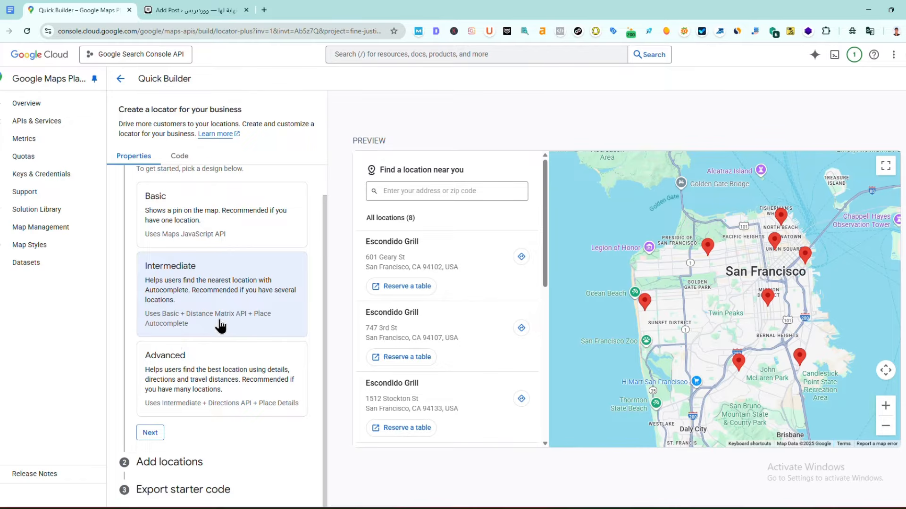
pyautogui.click(179, 156)
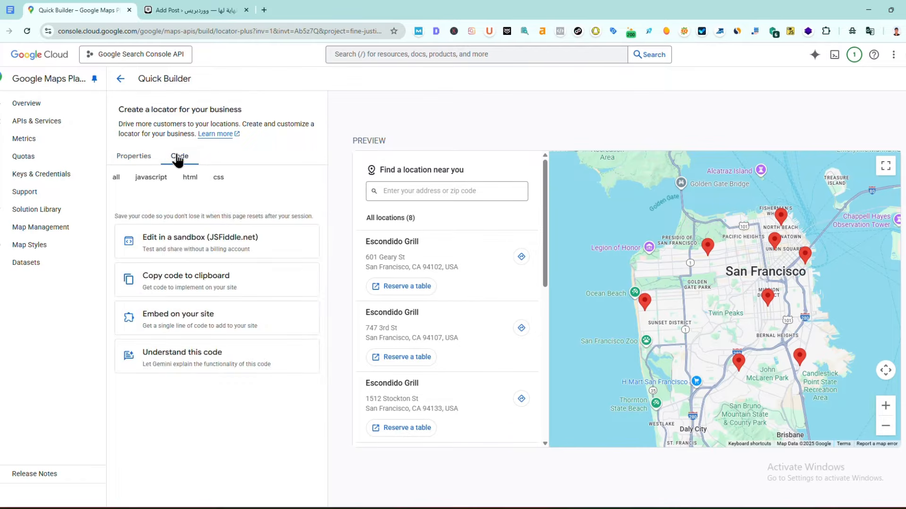
pyautogui.scroll(-1, 211, 266)
pyautogui.scroll(-5, 212, 265)
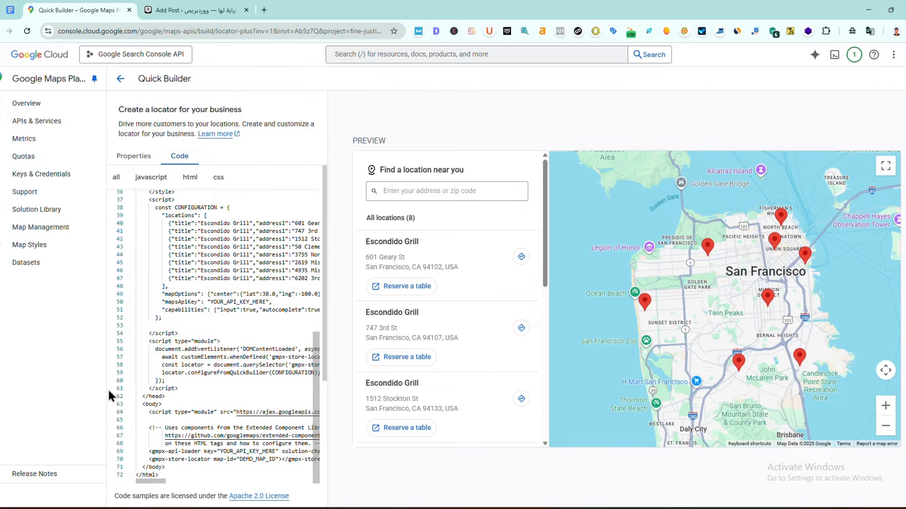
pyautogui.scroll(2, 238, 327)
pyautogui.scroll(4, 245, 332)
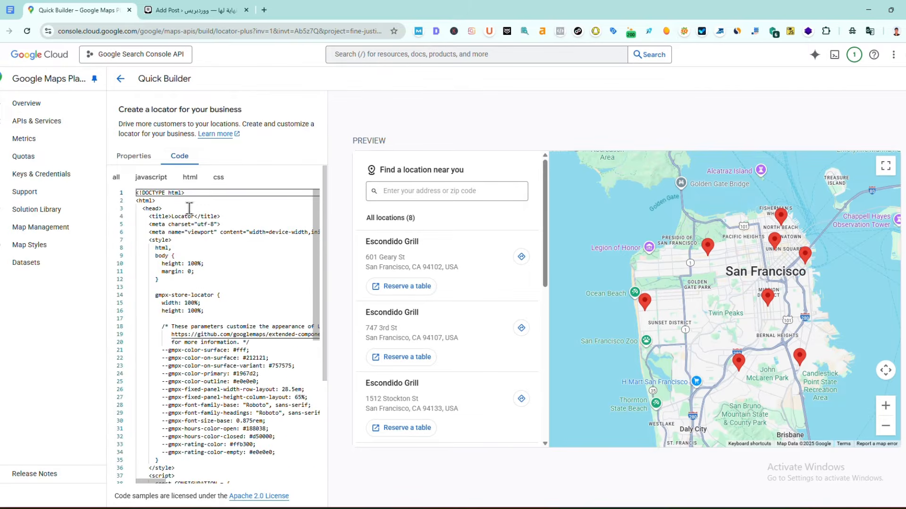
pyautogui.click(151, 178)
pyautogui.click(189, 178)
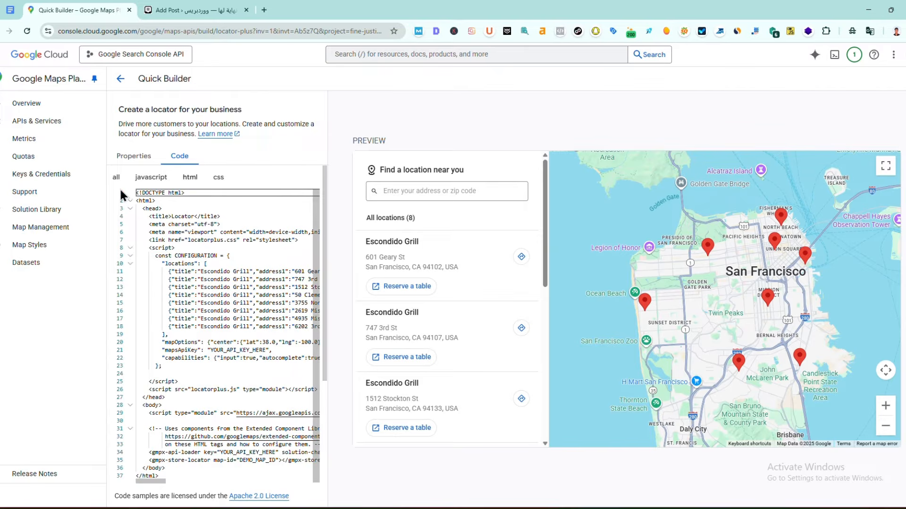
pyautogui.click(134, 156)
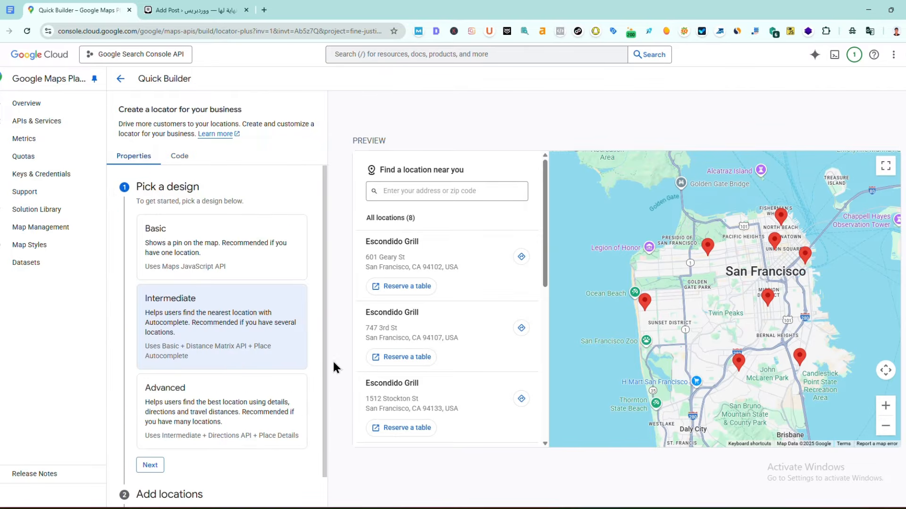
# Step: Continue with the Intermediate design and imported business locations, and get the single-line code for embedding the locator on the site
pyautogui.scroll(-1, 221, 365)
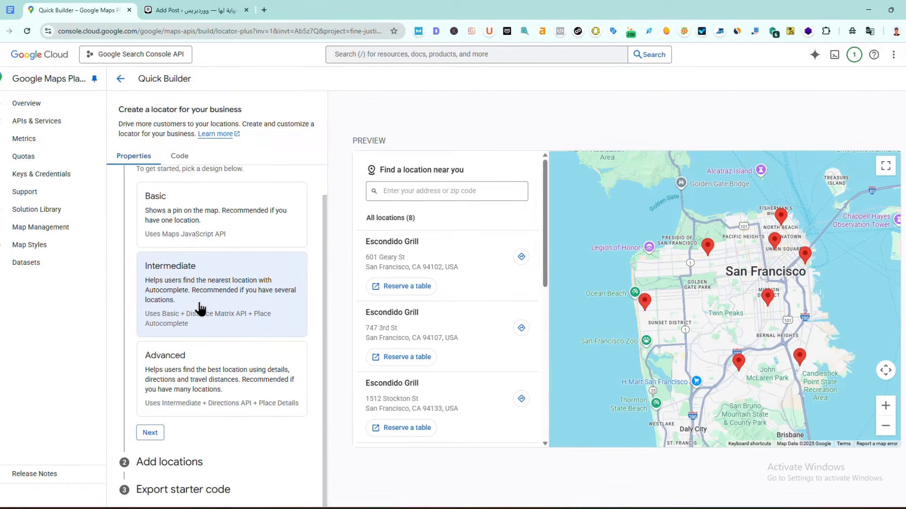
pyautogui.click(150, 433)
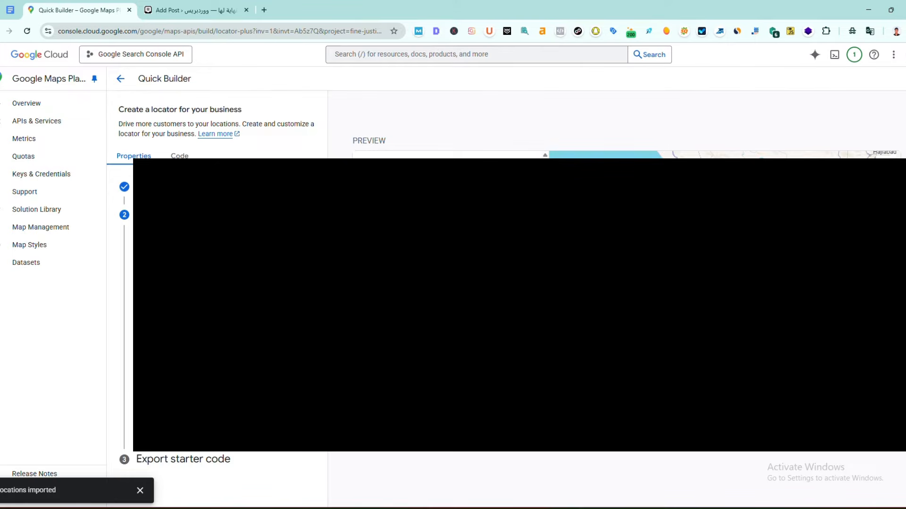
pyautogui.click(193, 438)
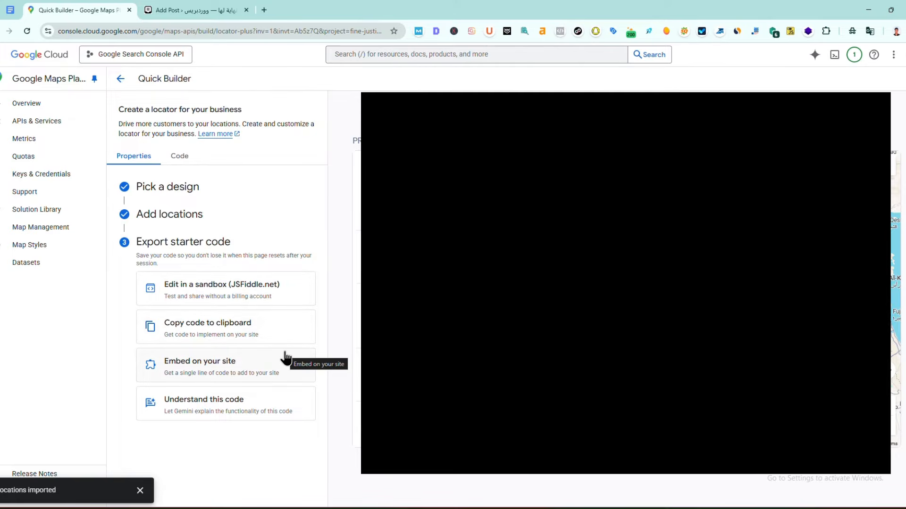
pyautogui.click(219, 366)
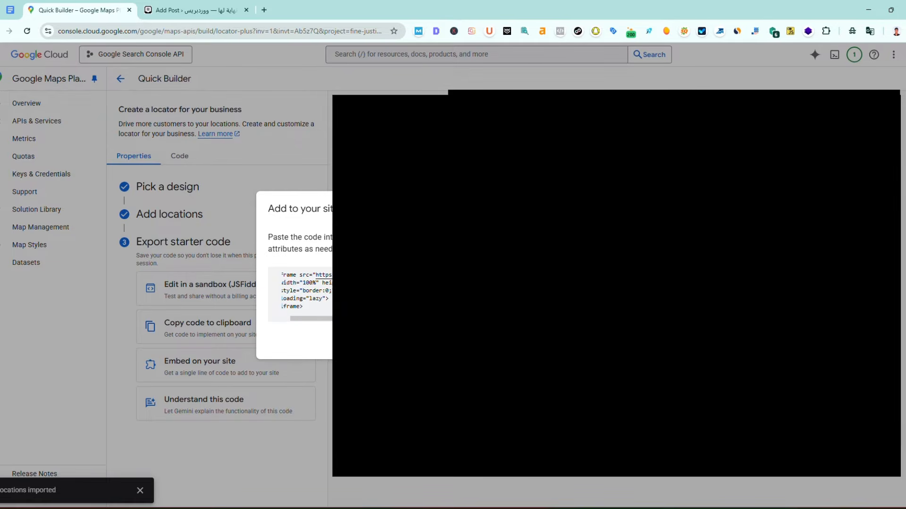
# Step: Publish the WordPress post with the locator's embed code in its Code editor and view the published page
pyautogui.click(184, 9)
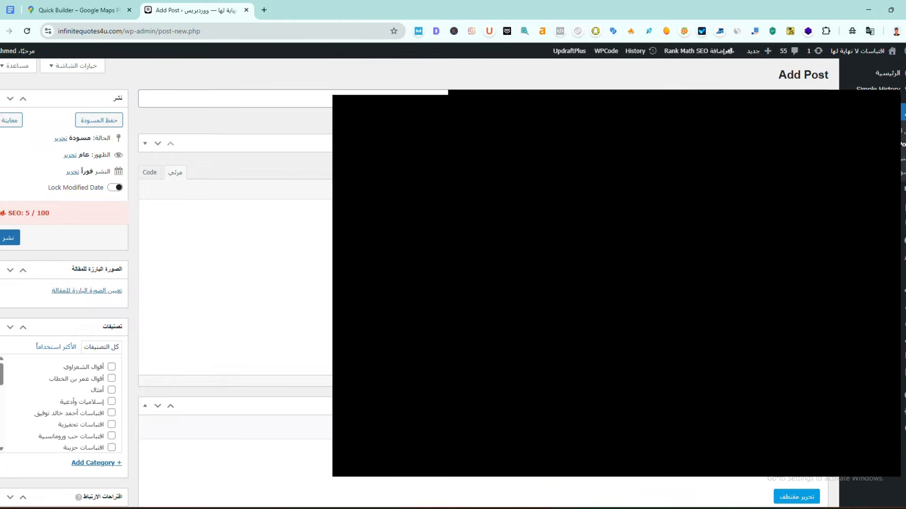
pyautogui.click(150, 173)
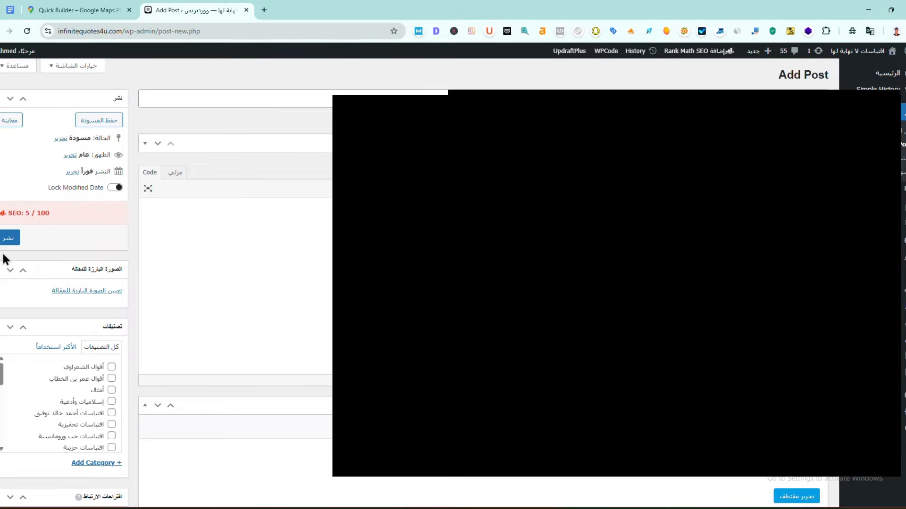
pyautogui.click(9, 239)
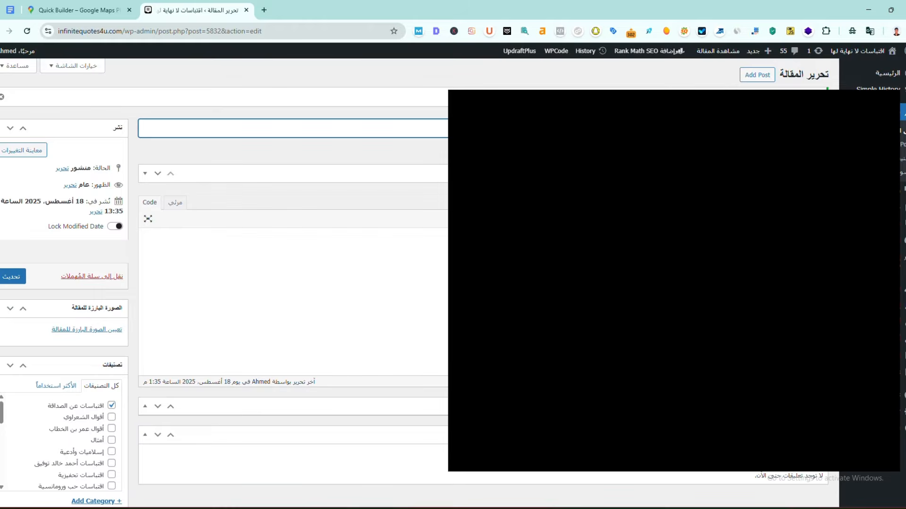
pyautogui.click(310, 8)
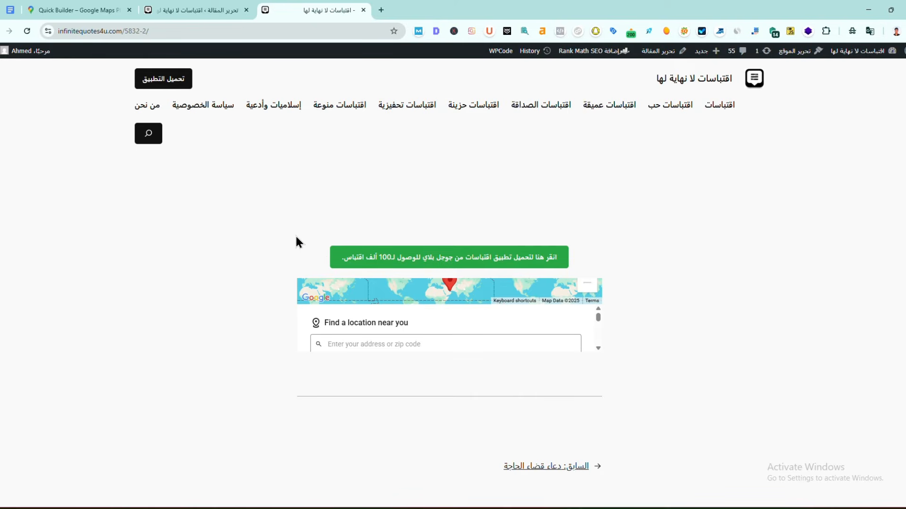
# Step: Return to Quick Builder and copy the locator's starter code to the clipboard
pyautogui.hotkey('ctrl', '1')
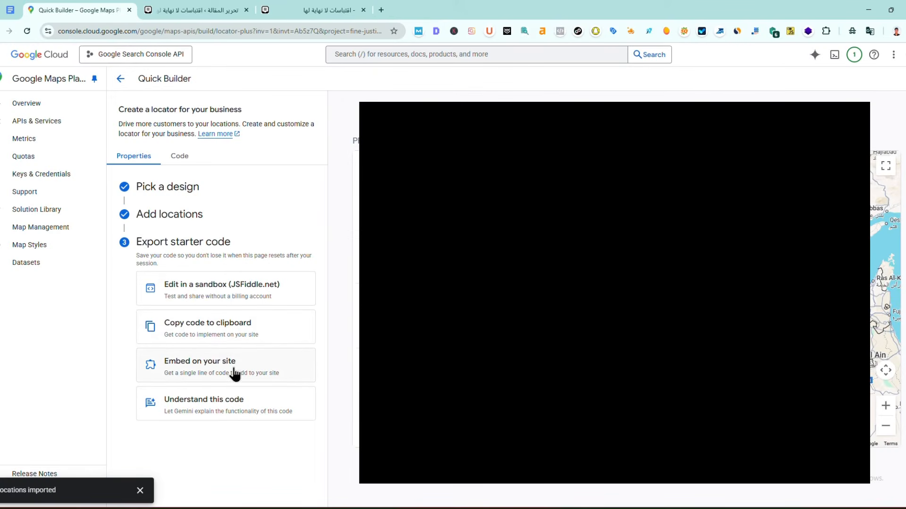
pyautogui.click(231, 334)
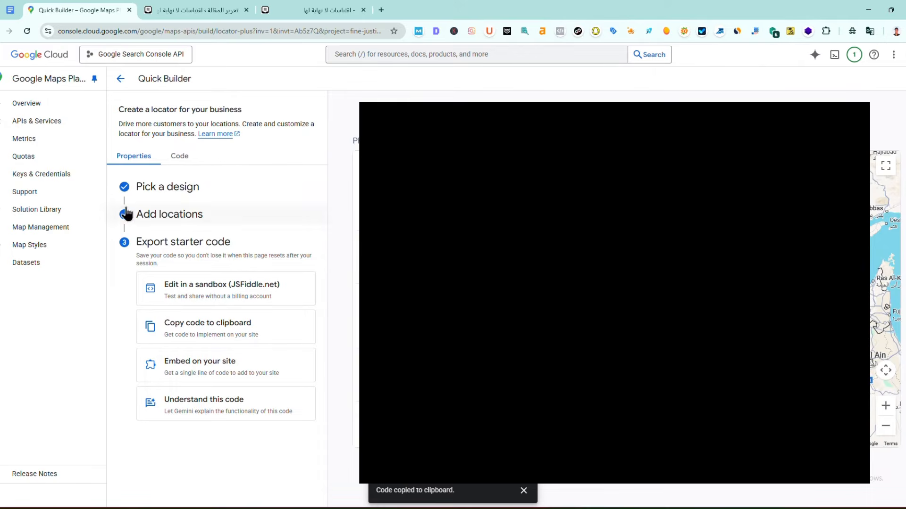
# Step: Close Quick Builder and copy the plugin name "Widgets for Google Reviews" from the Google Docs notes
pyautogui.click(129, 10)
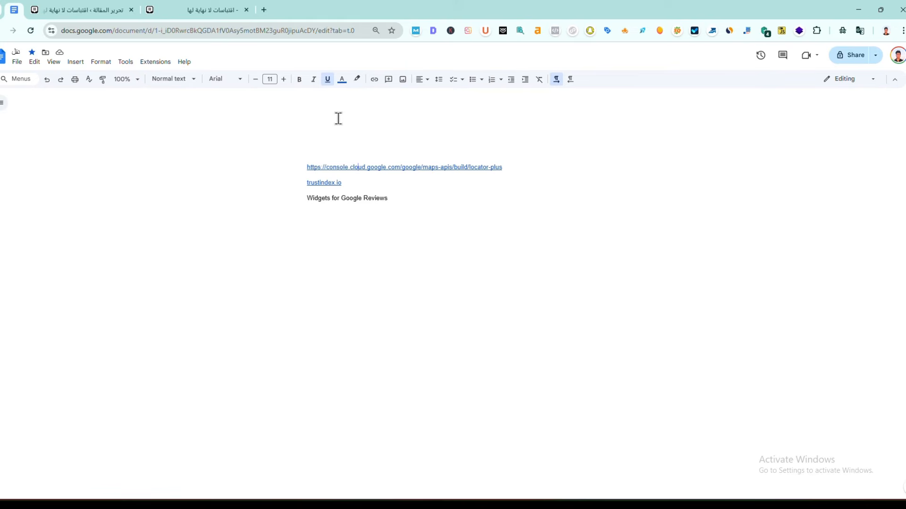
pyautogui.tripleClick(314, 200)
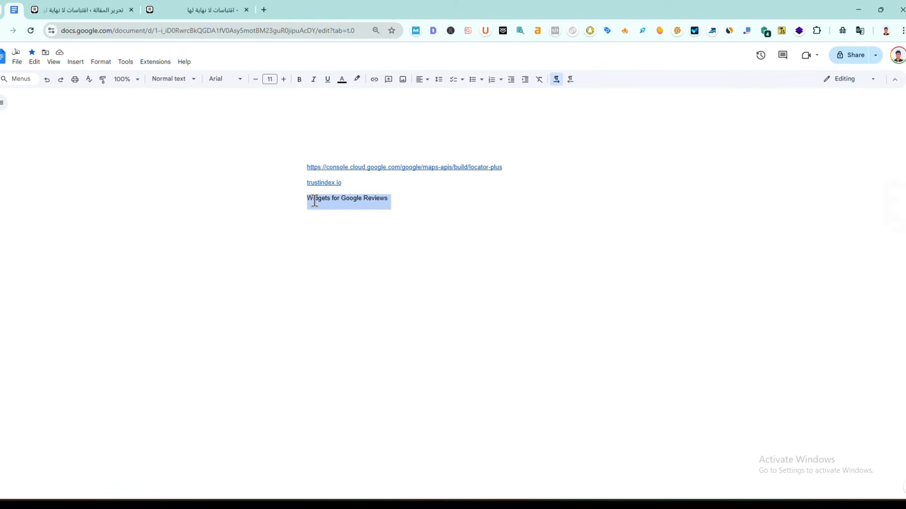
pyautogui.click(350, 203)
pyautogui.moveTo(302, 204); pyautogui.dragTo(388, 201)
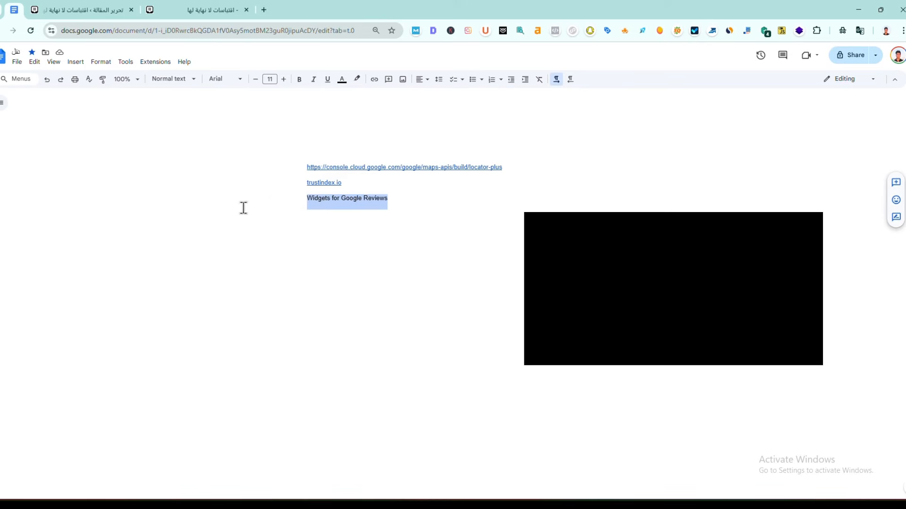
# Step: Open the WordPress page for adding plugins, and reopen the published locator post for editing alongside it
pyautogui.click(78, 8)
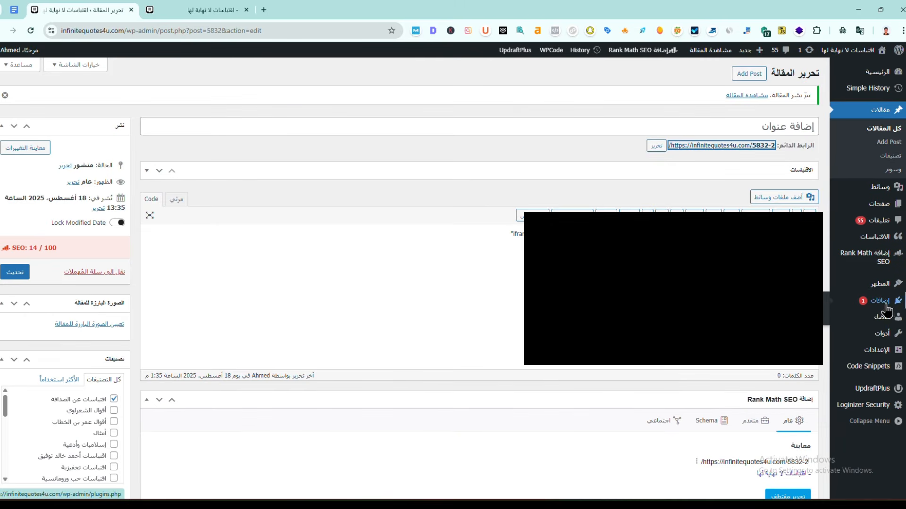
pyautogui.click(805, 316)
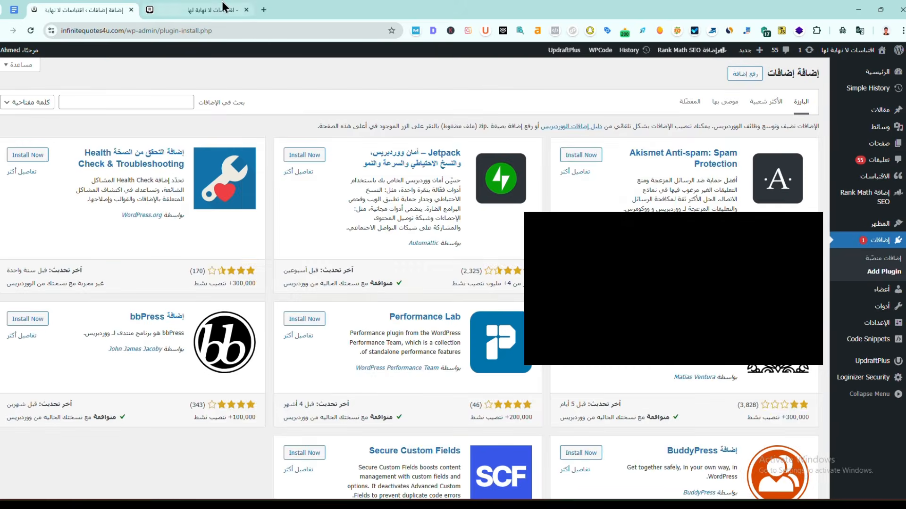
pyautogui.click(223, 7)
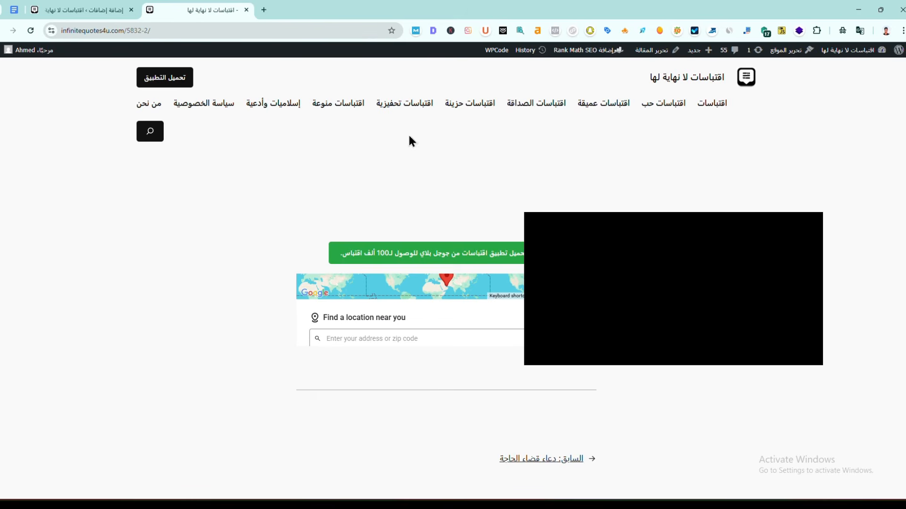
pyautogui.click(655, 50)
pyautogui.click(99, 7)
# Step: Search the WordPress plugins for "Widgets for Google Reviews", and install and activate the one by Trustindex
pyautogui.click(161, 105)
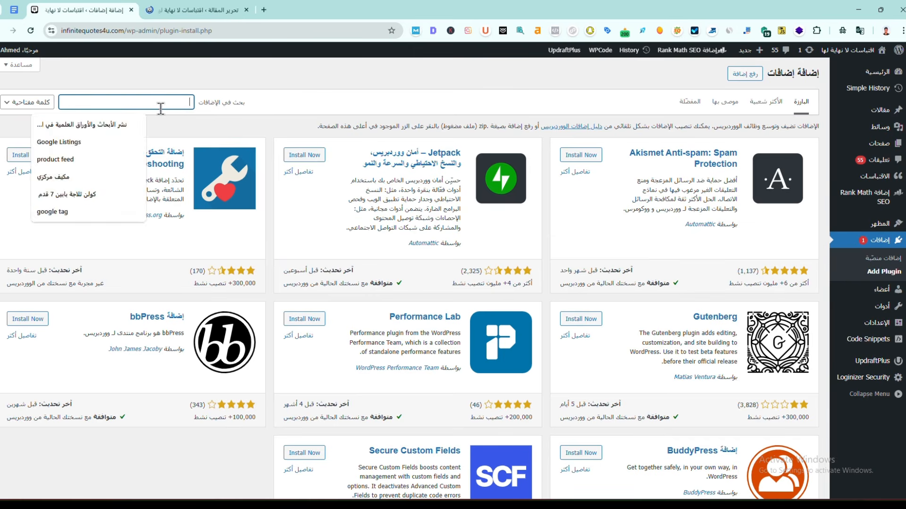
pyautogui.hotkey('ctrl', 'v')
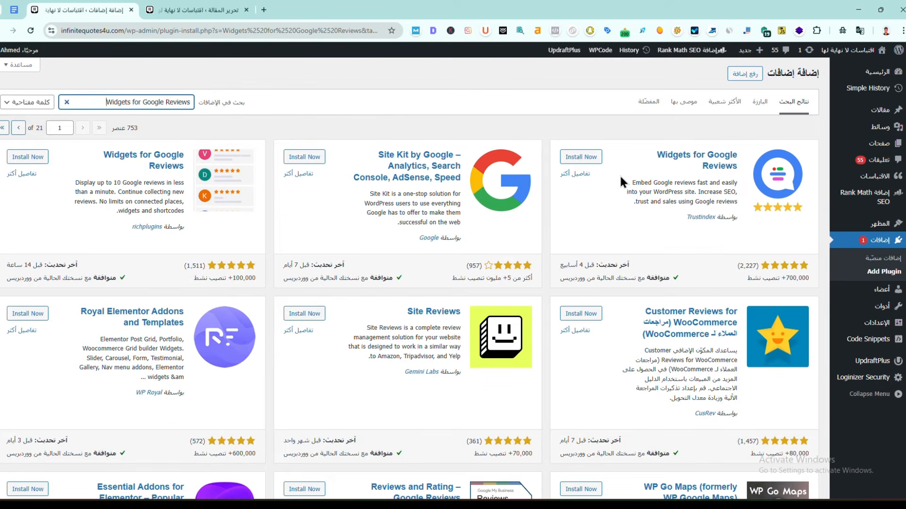
pyautogui.click(575, 158)
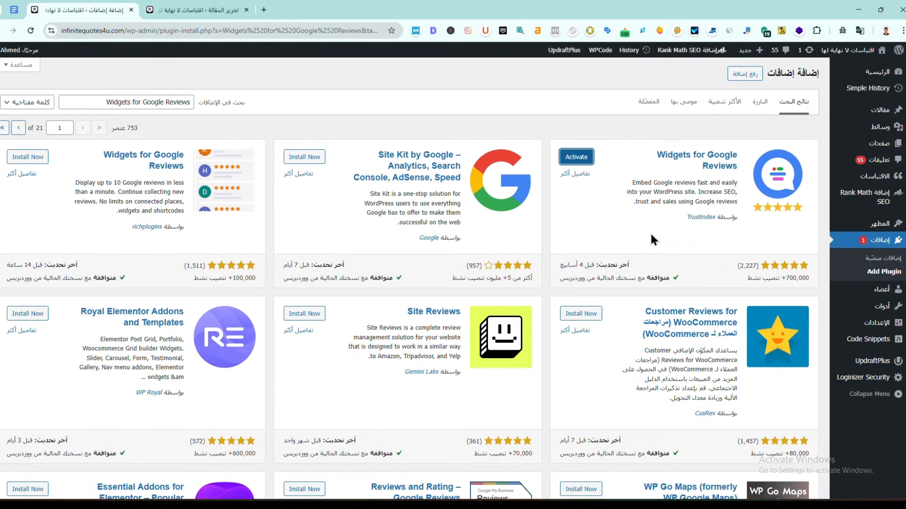
pyautogui.click(571, 157)
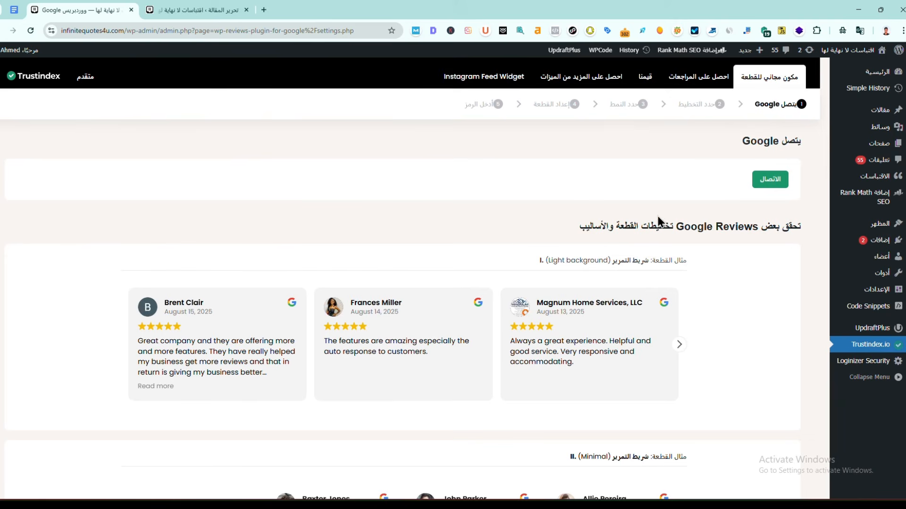
# Step: Connect the plugin to Google by searching for "مكتب" and choosing King Fahad National Library in Riyadh as the review source
pyautogui.click(778, 186)
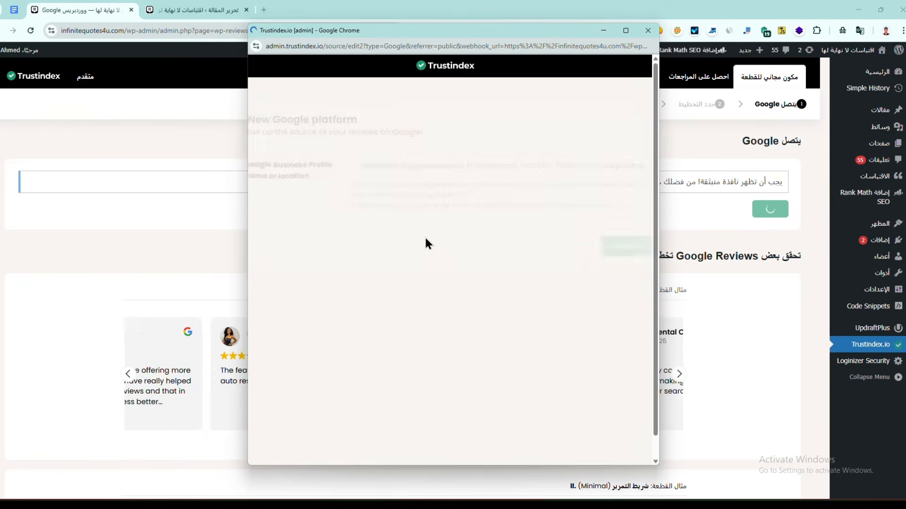
pyautogui.click(413, 168)
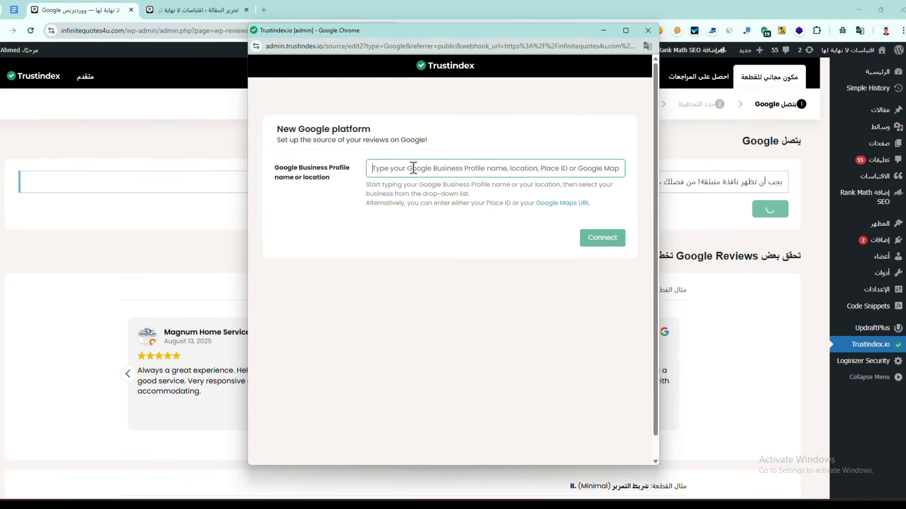
pyautogui.write('مكتب')
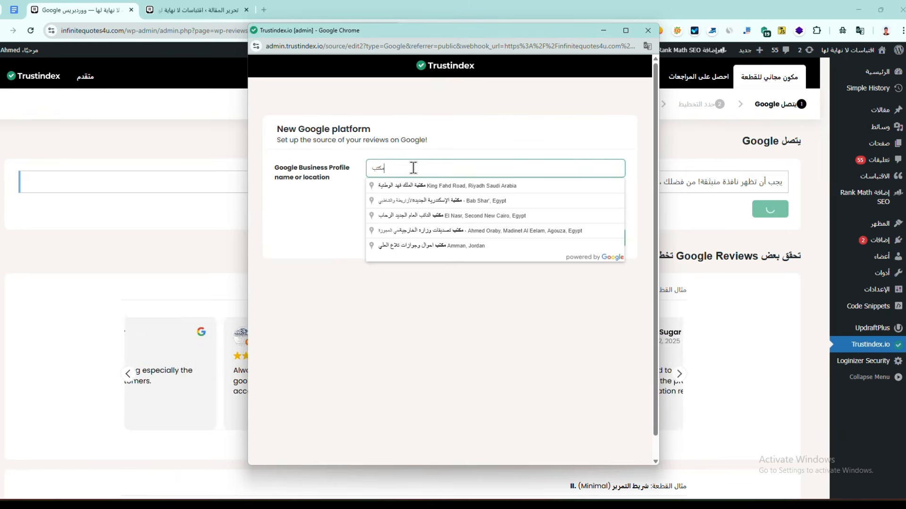
pyautogui.click(430, 186)
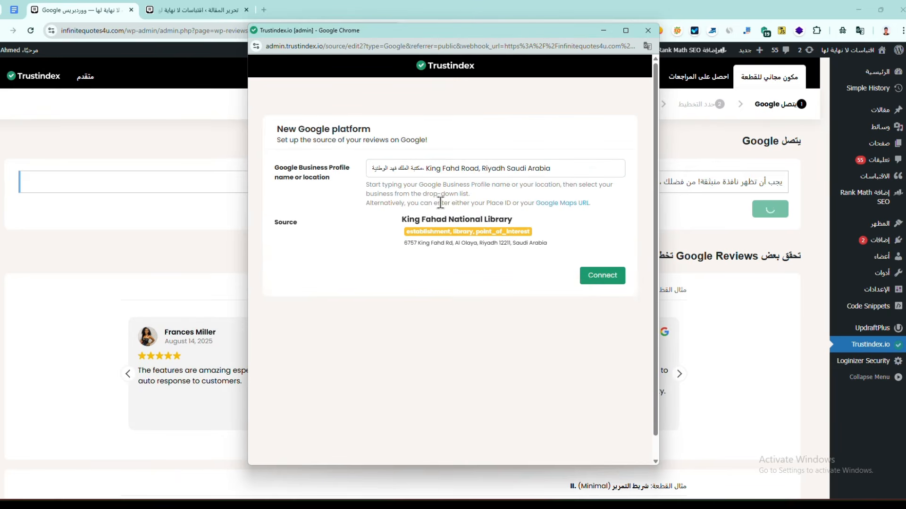
pyautogui.click(606, 282)
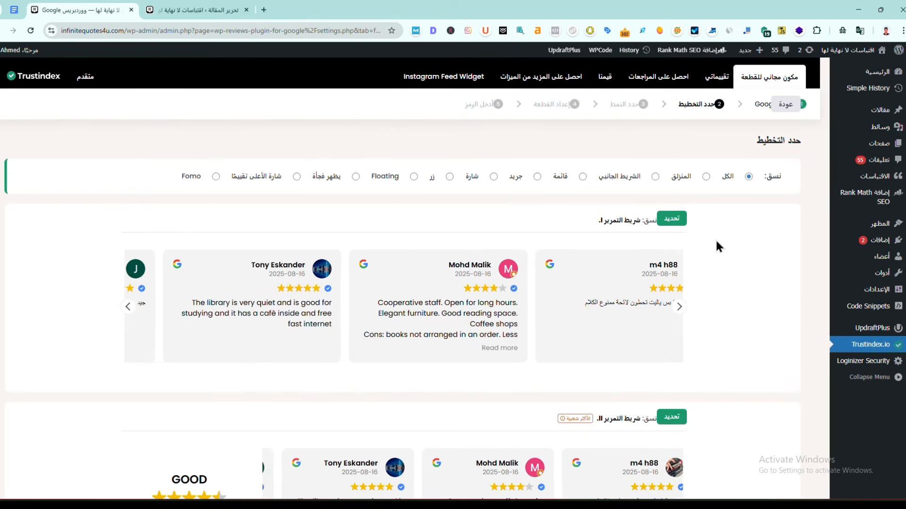
# Step: Choose the first slider layout (شريط التمرير I) and the Light background style for the reviews widget
pyautogui.scroll(-19, 605, 350)
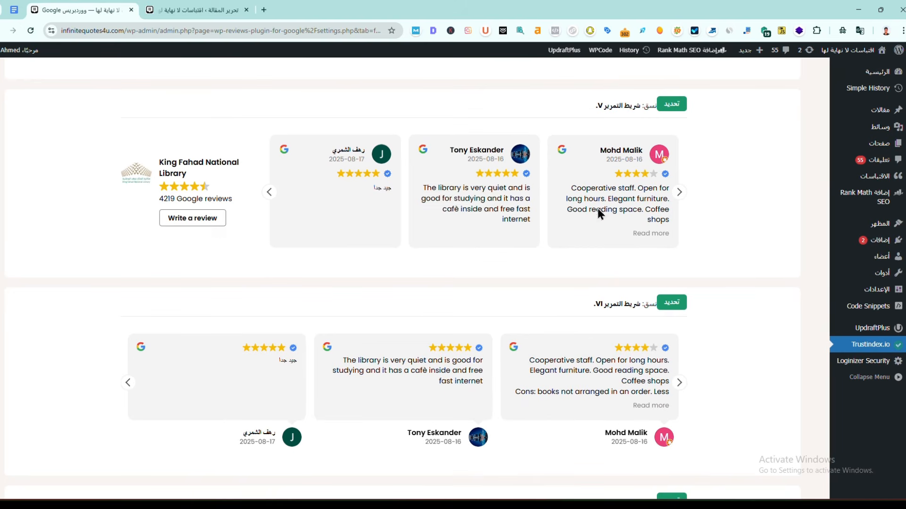
pyautogui.scroll(20, 608, 203)
pyautogui.click(674, 219)
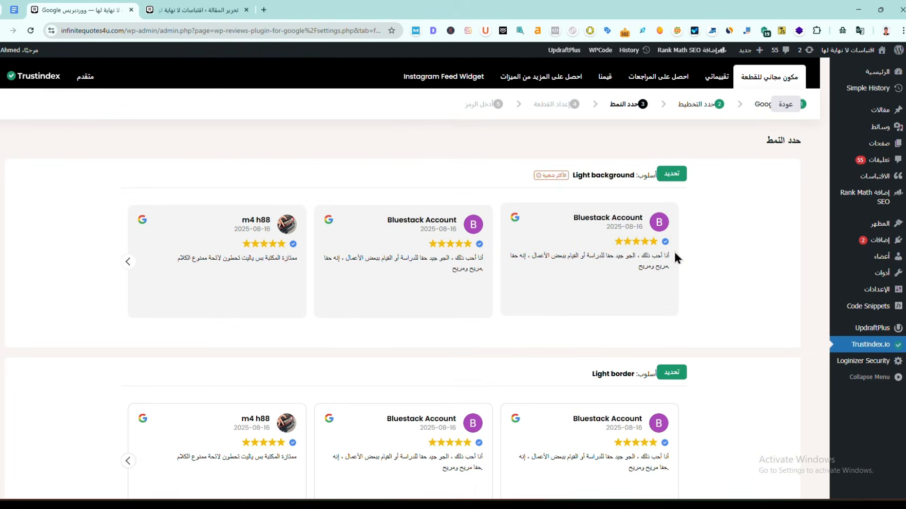
pyautogui.click(672, 174)
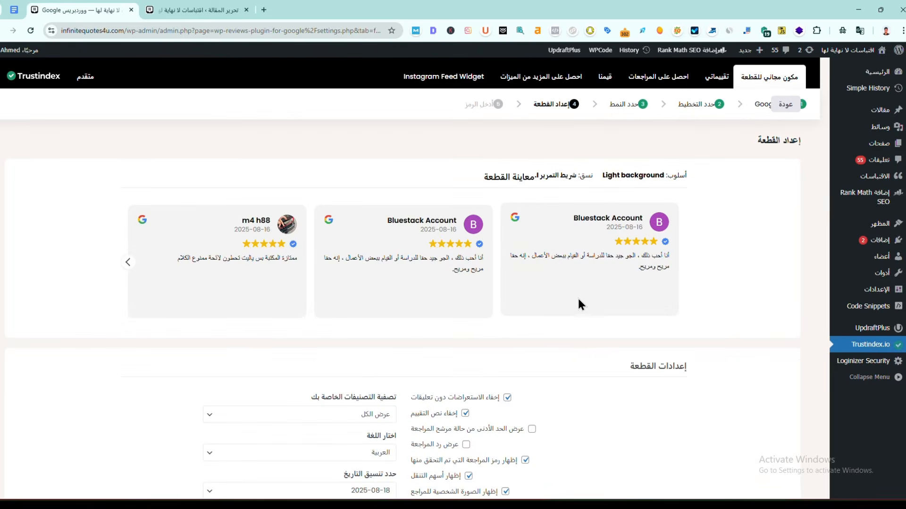
# Step: Save the widget with its default settings and copy the shortcode [trustindex no-registration=google]
pyautogui.scroll(-4, 576, 297)
pyautogui.scroll(-1, 575, 300)
pyautogui.click(647, 418)
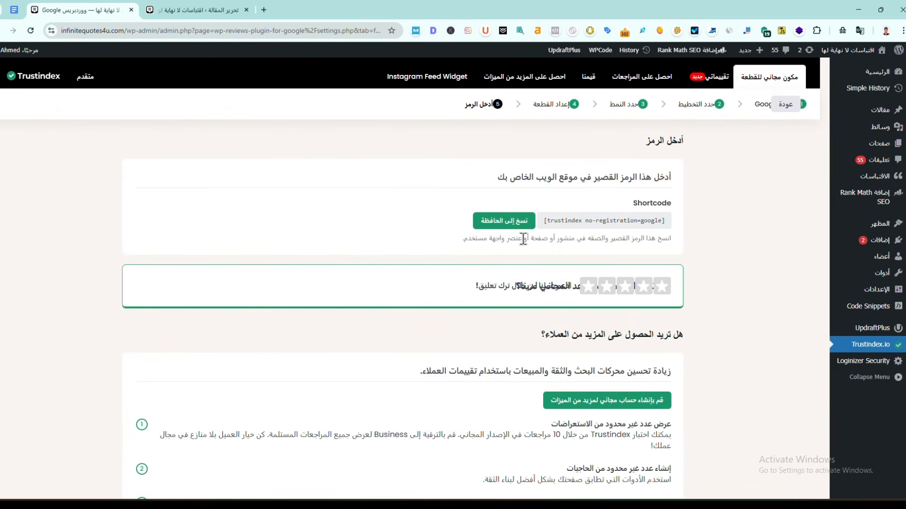
pyautogui.doubleClick(620, 224)
pyautogui.click(506, 226)
# Step: Replace the post's iframe code with the shortcode [trustindex no-registration=google], update the post and view the published page
pyautogui.click(222, 12)
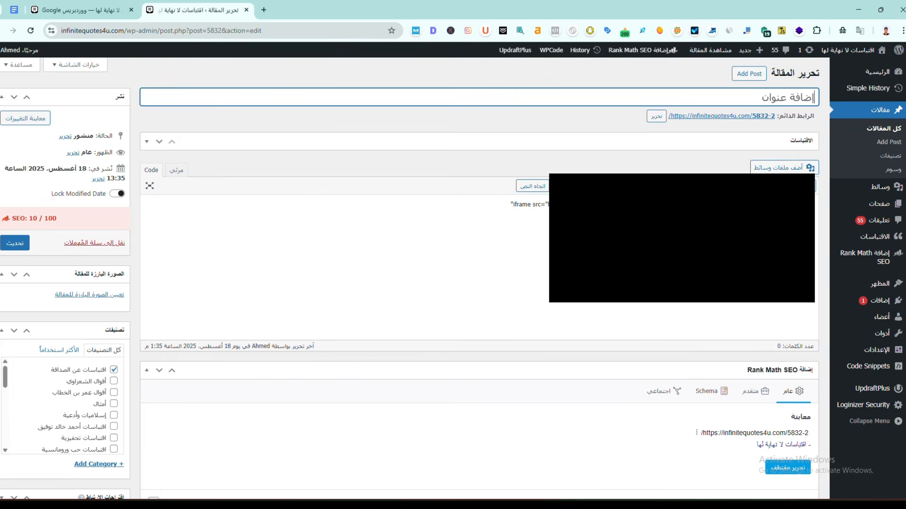
pyautogui.moveTo(509, 205); pyautogui.dragTo(811, 206)
pyautogui.press('BackSpace')
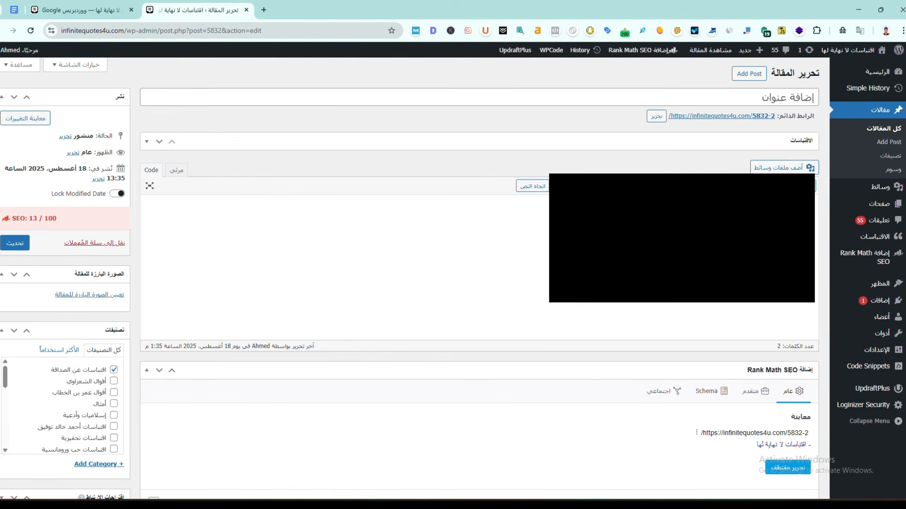
pyautogui.click(17, 245)
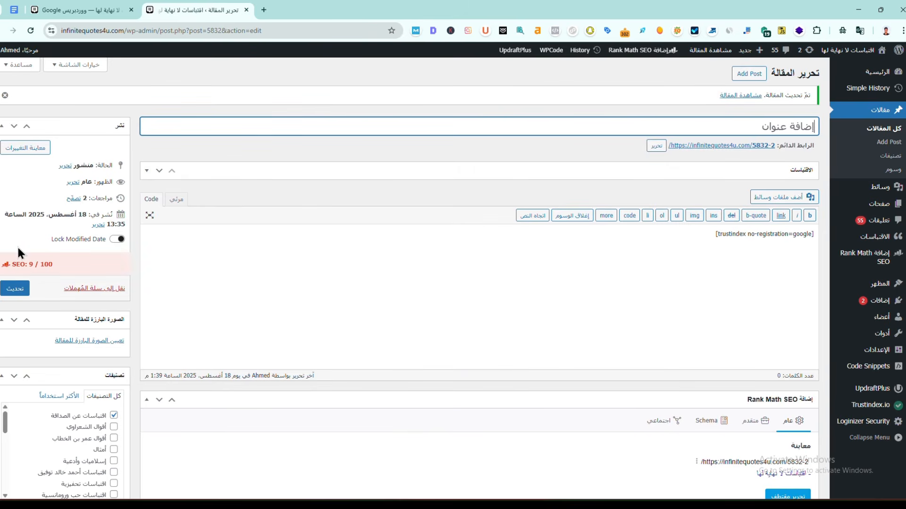
pyautogui.keyDown('ctrl'); pyautogui.click(741, 95); pyautogui.keyUp('ctrl')
pyautogui.click(308, 7)
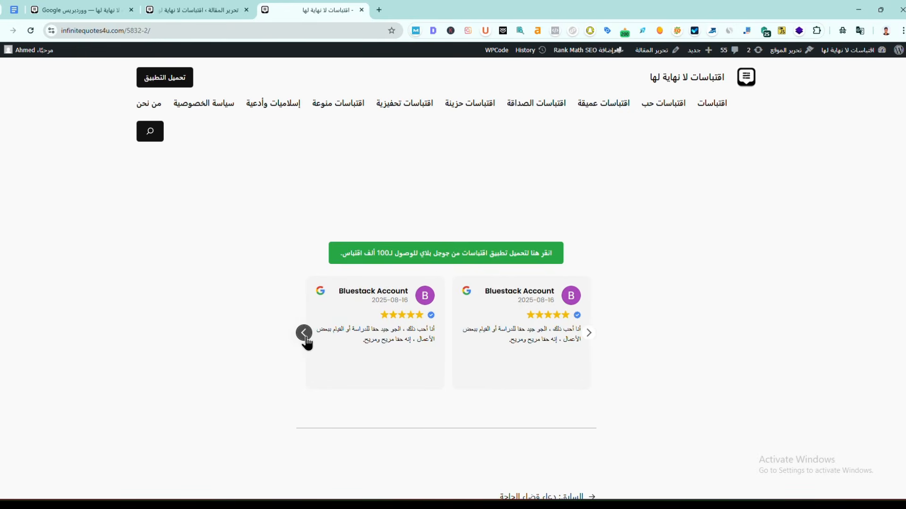
# Step: Open the trustindex.io website from the Google Docs notes and sign in with the account e-mail and password
pyautogui.hotkey('ctrl', '1')
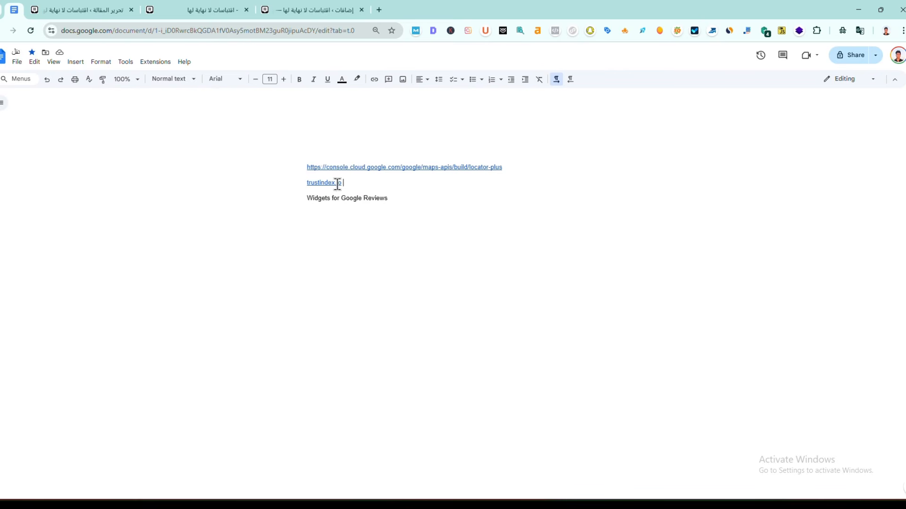
pyautogui.click(353, 206)
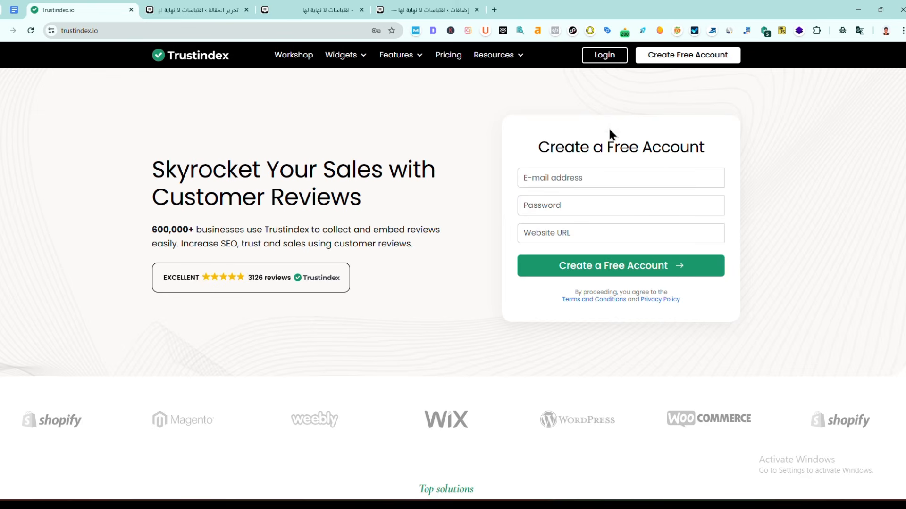
pyautogui.click(601, 60)
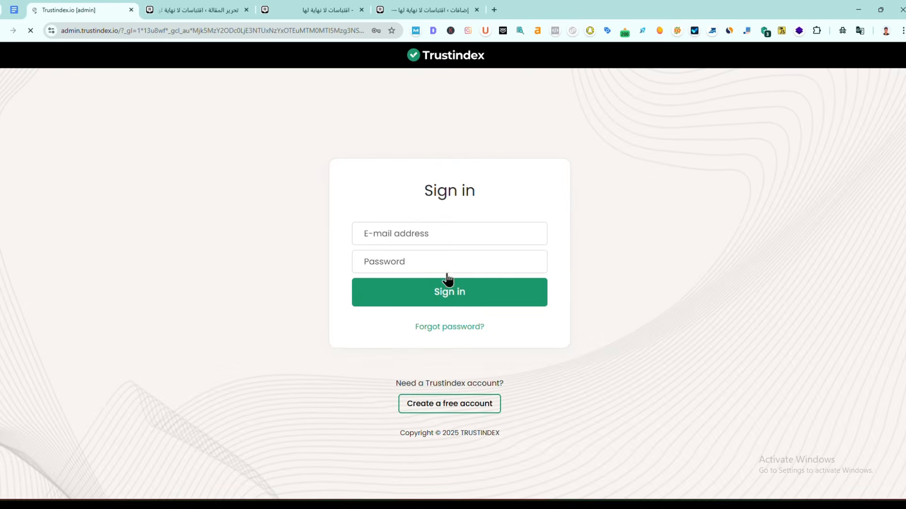
pyautogui.click(424, 261)
pyautogui.click(448, 291)
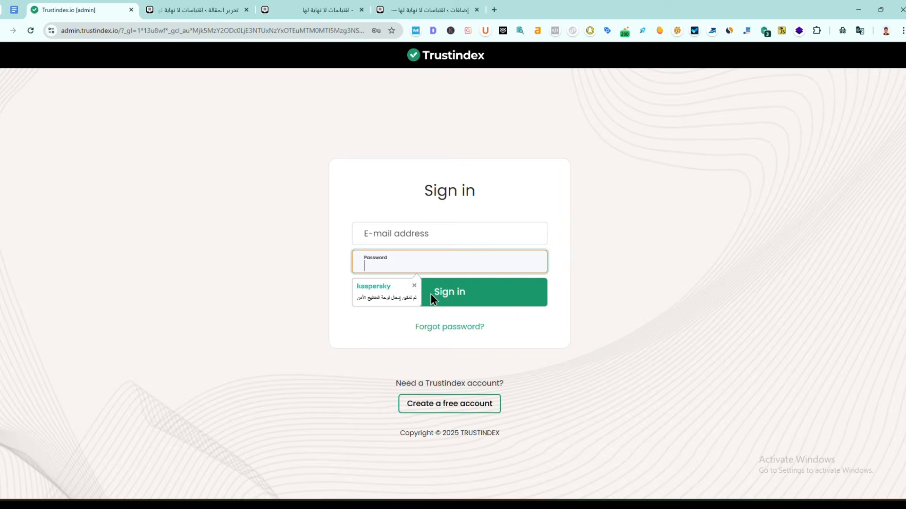
pyautogui.write('••••')
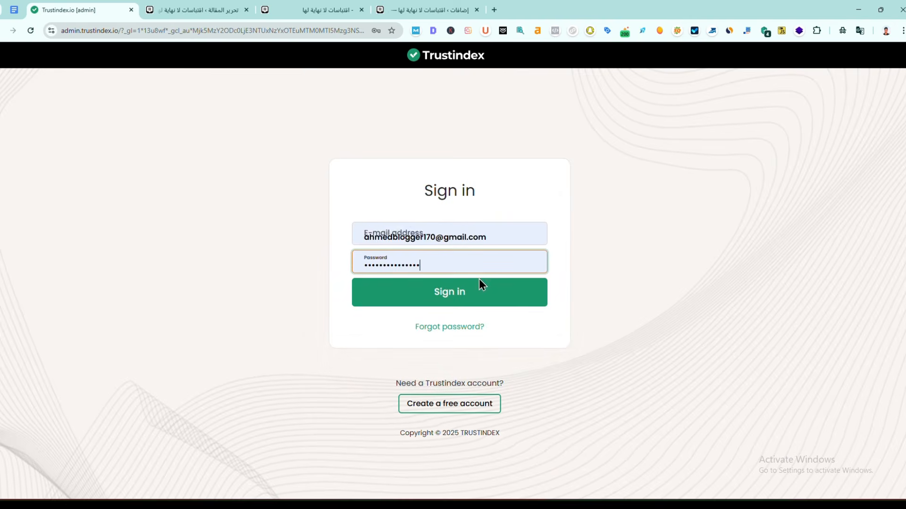
pyautogui.click(474, 295)
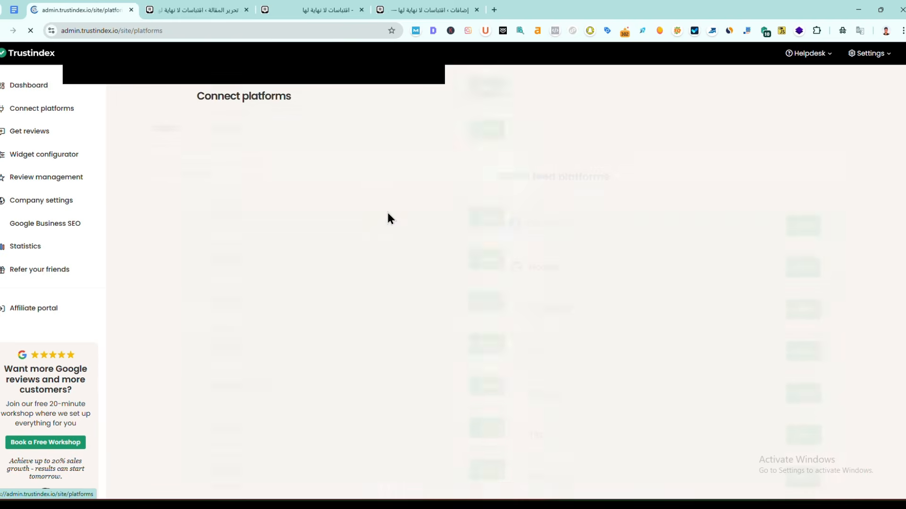
# Step: Browse the available review and social feed platforms and start adding Google reviews as a platform
pyautogui.scroll(-2, 498, 286)
pyautogui.scroll(-4, 497, 286)
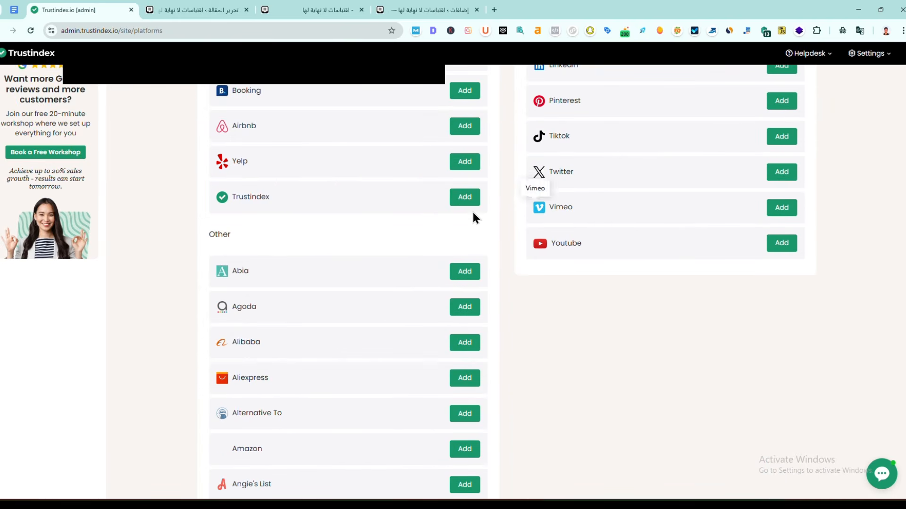
pyautogui.scroll(5, 429, 245)
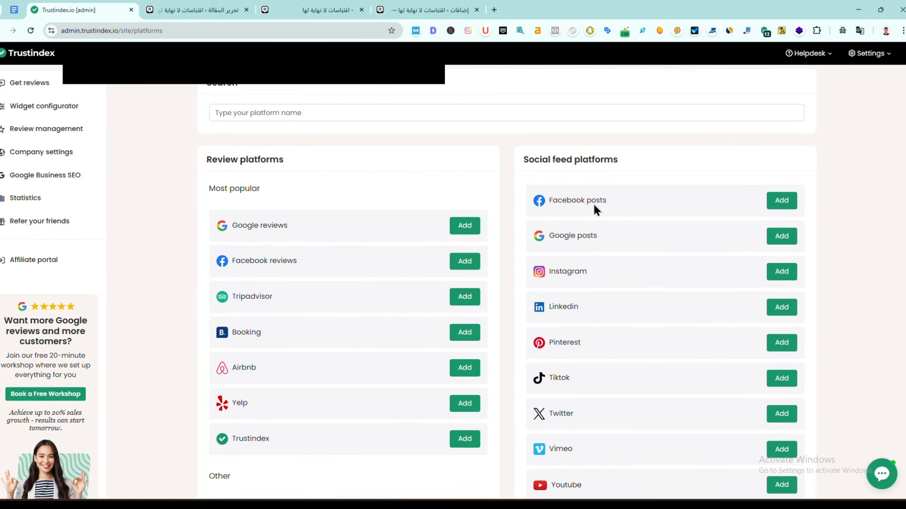
pyautogui.tripleClick(263, 226)
pyautogui.click(464, 225)
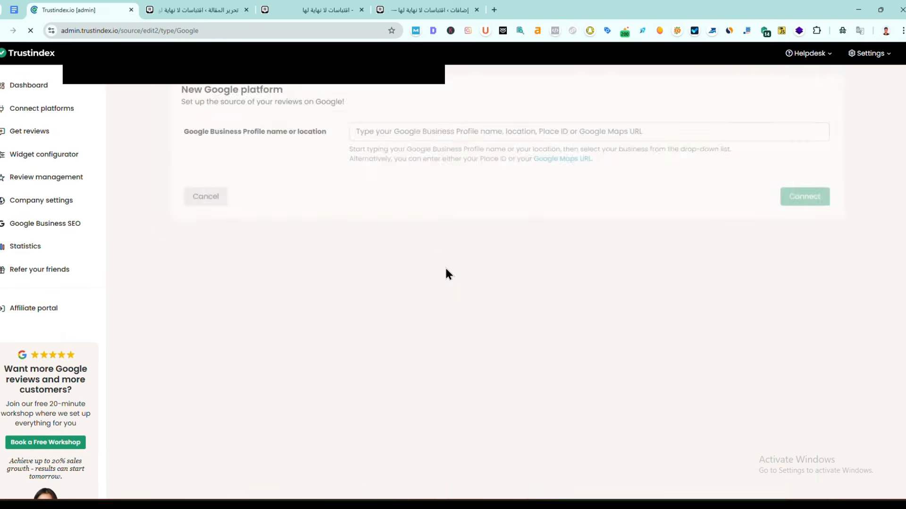
# Step: Search the Google Business Profiles for "دكتور" and connect the Dr.Health Clinic on King Abdullah Road, Riyadh
pyautogui.click(412, 139)
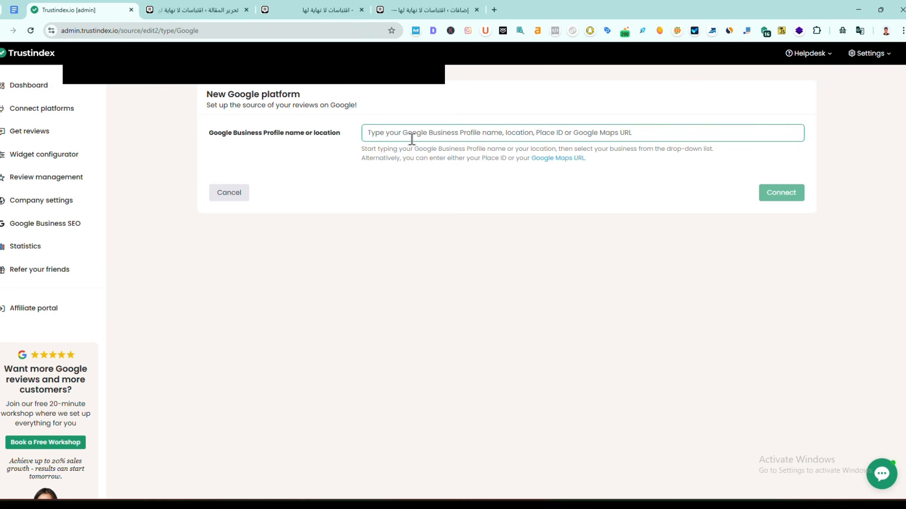
pyautogui.write('دكتور')
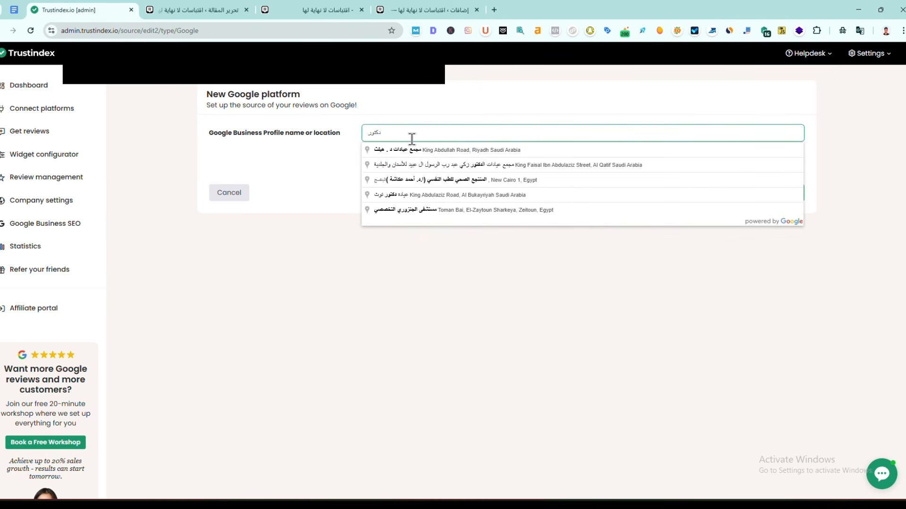
pyautogui.click(419, 149)
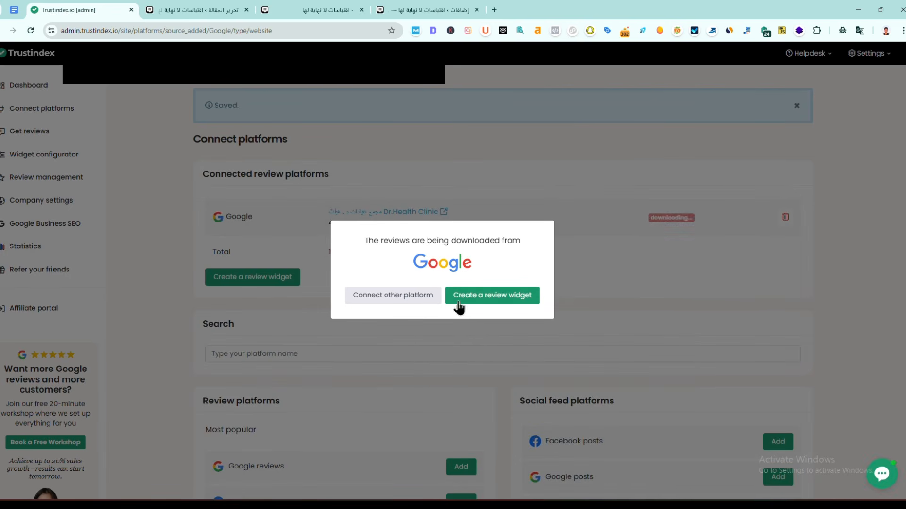
# Step: Create a review widget from the connected Google reviews with the Slider I. layout and the Light background style
pyautogui.click(502, 303)
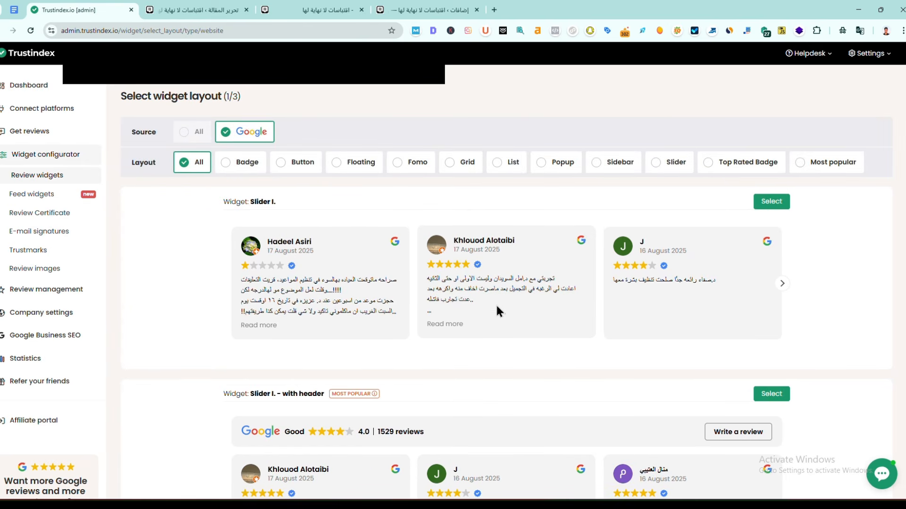
pyautogui.scroll(-1, 468, 330)
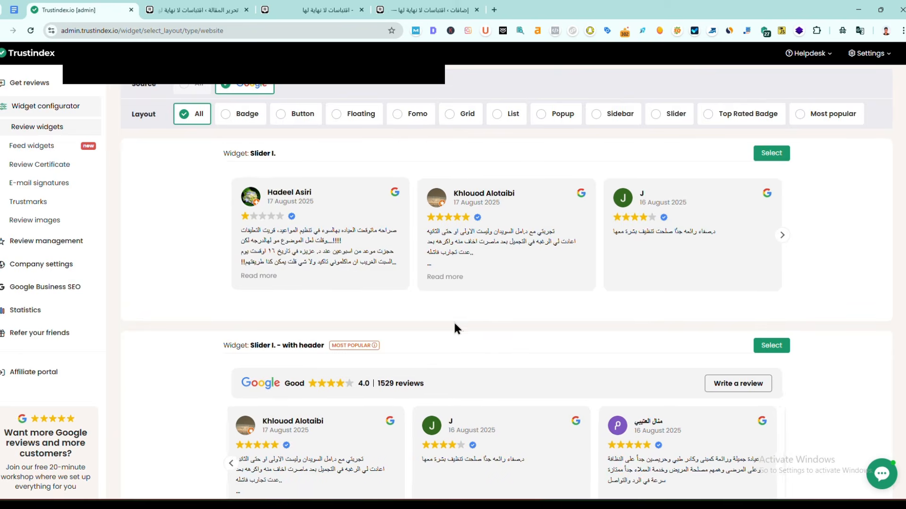
pyautogui.scroll(-5, 472, 320)
pyautogui.scroll(1, 425, 288)
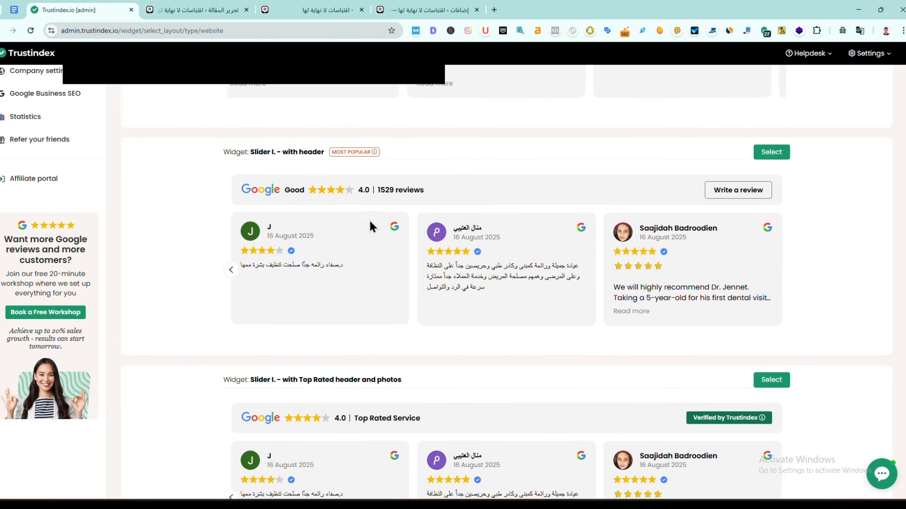
pyautogui.scroll(-4, 622, 213)
pyautogui.scroll(-7, 635, 255)
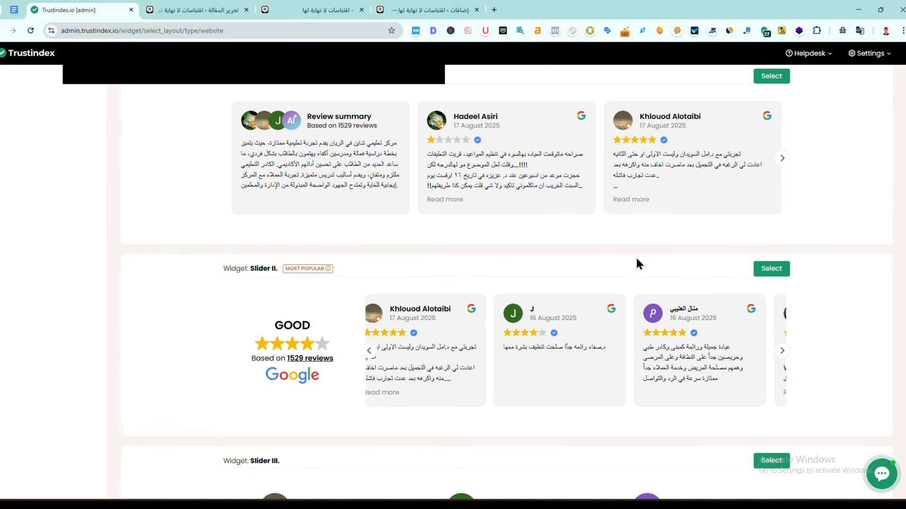
pyautogui.scroll(7, 636, 255)
pyautogui.scroll(9, 637, 255)
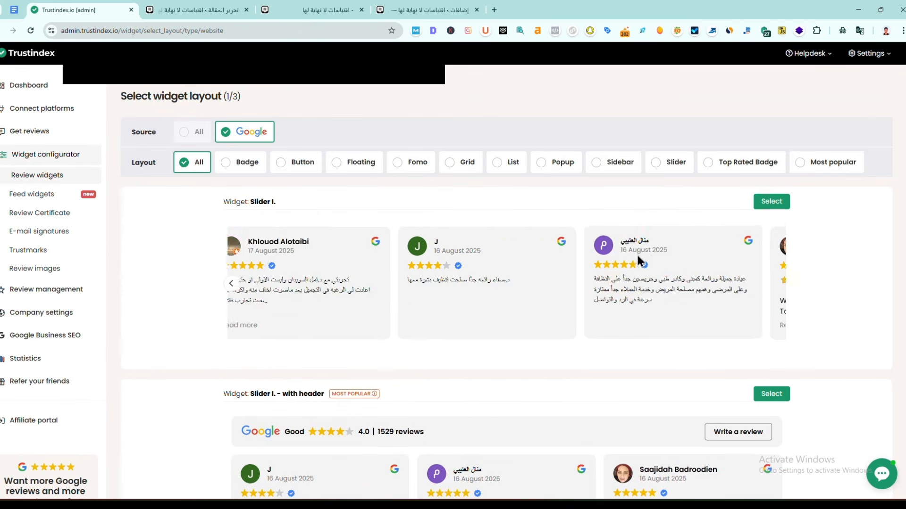
pyautogui.click(773, 202)
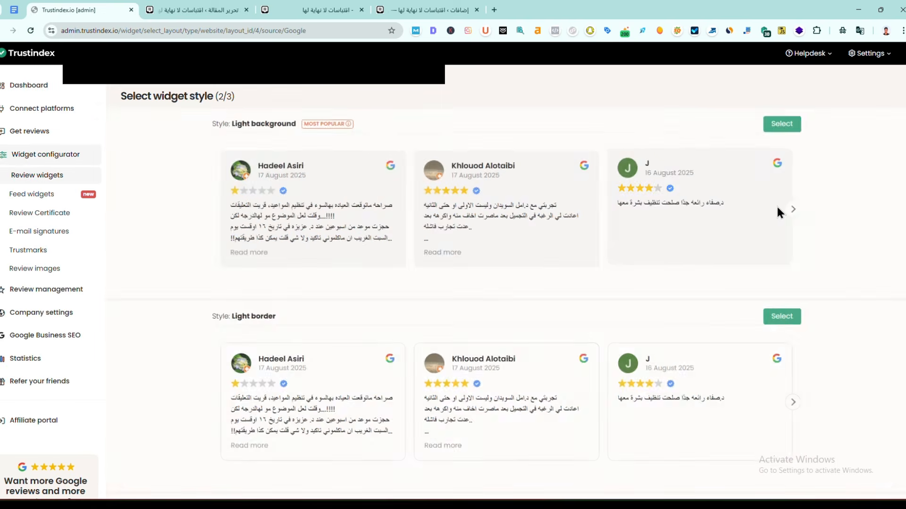
pyautogui.click(779, 134)
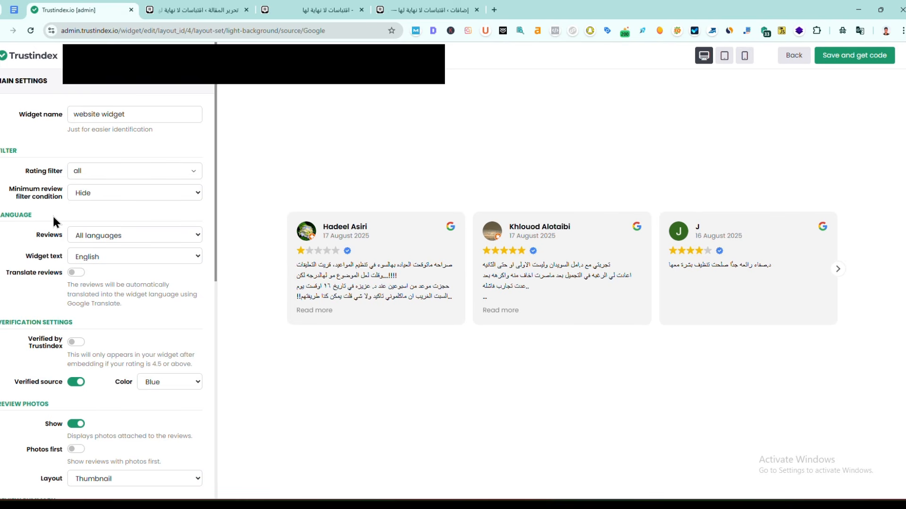
# Step: Review the widget's main settings, save the widget and copy its HTML script source code
pyautogui.scroll(-10, 55, 222)
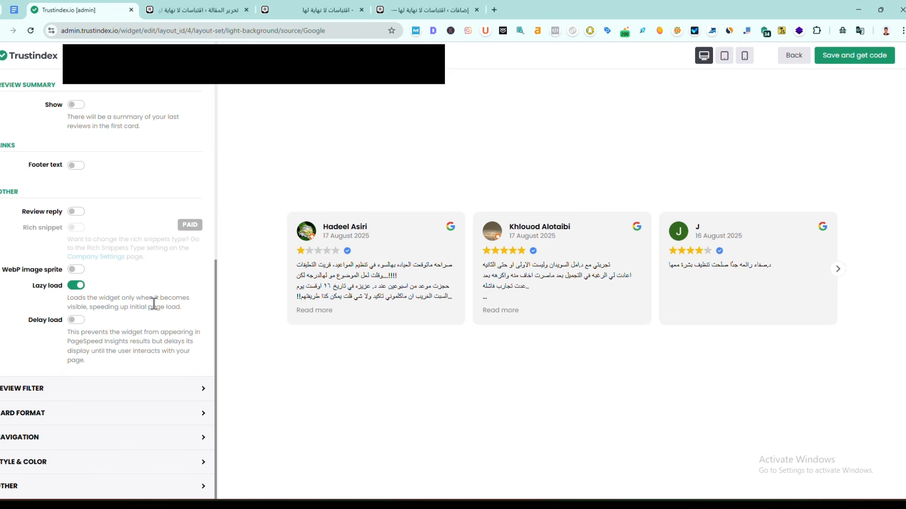
pyautogui.click(845, 62)
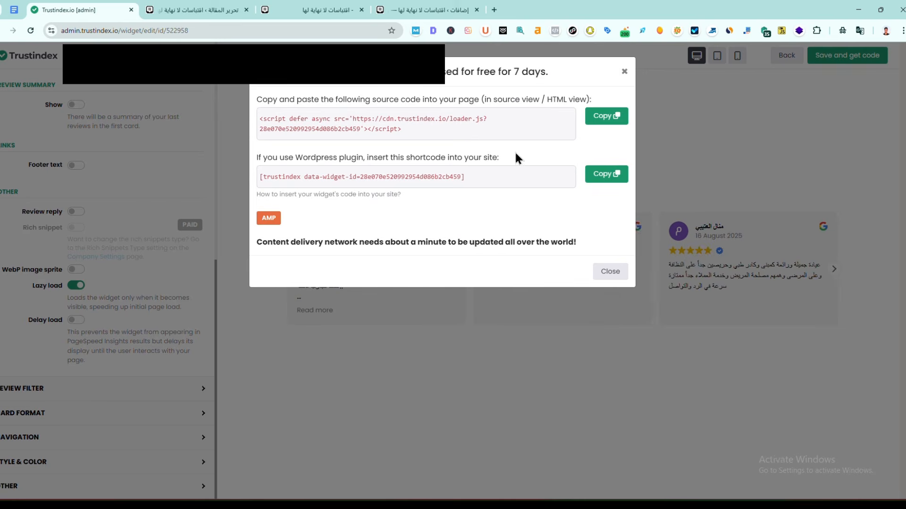
pyautogui.click(427, 121)
pyautogui.click(431, 119)
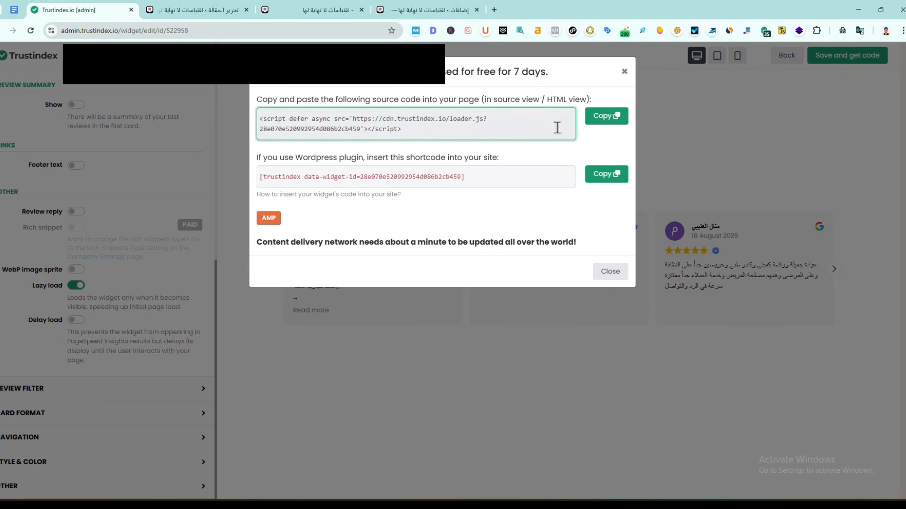
pyautogui.click(608, 122)
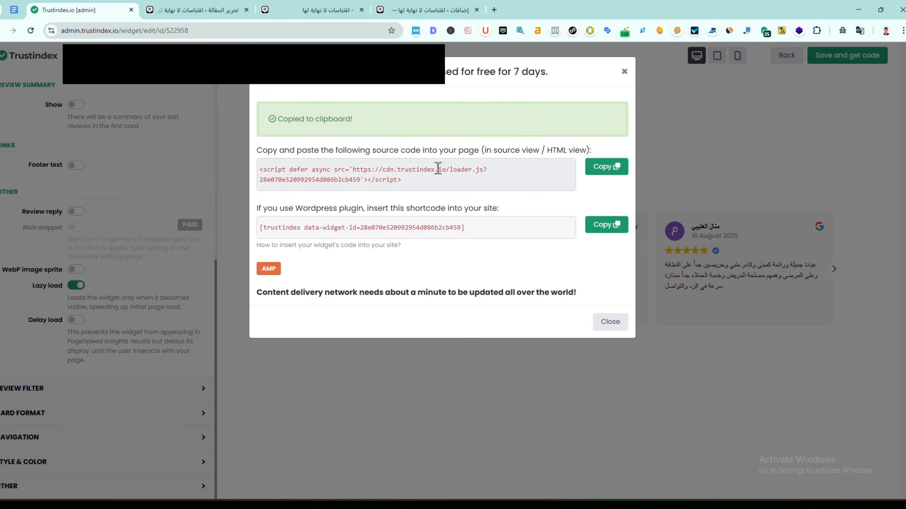
# Step: Replace the WordPress post's code with the copied Trustindex loader script, update the post and open the published page
pyautogui.click(198, 10)
pyautogui.hotkey('ctrl', 'a')
pyautogui.hotkey('ctrl', 'v')
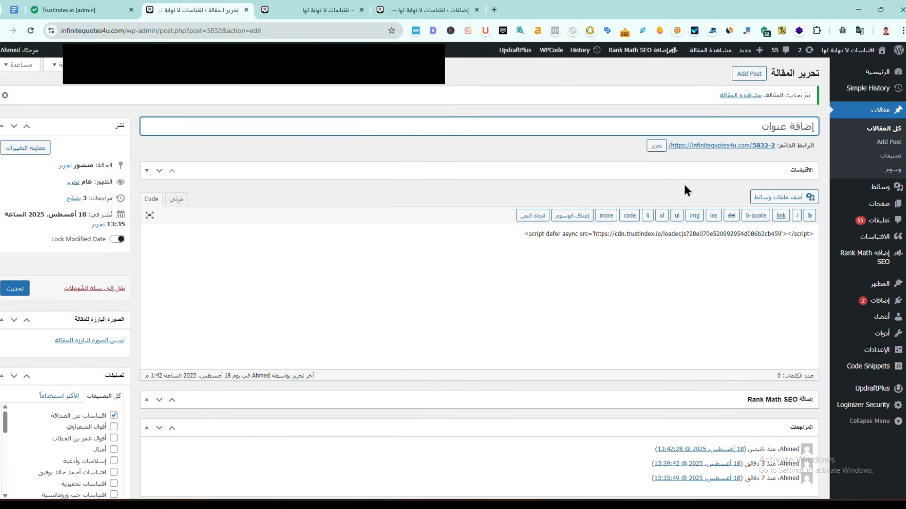
pyautogui.middleClick(739, 96)
pyautogui.click(302, 10)
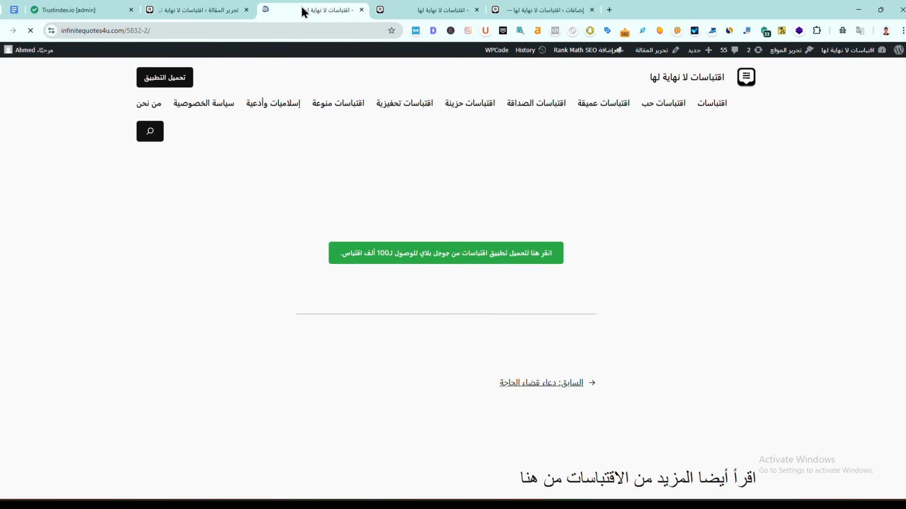
# Step: Page through the embedded Google reviews slider on the published post and return to the Trustindex widget code
pyautogui.click(588, 335)
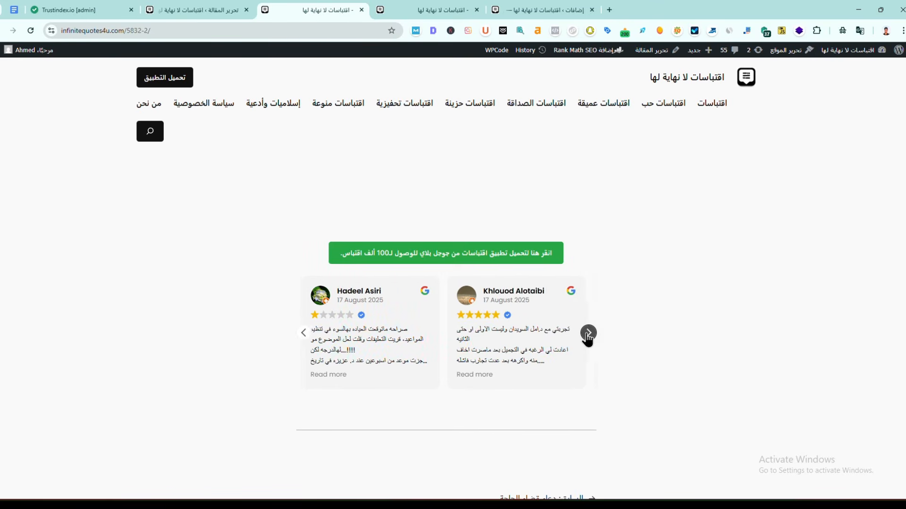
pyautogui.click(588, 335)
pyautogui.click(588, 335)
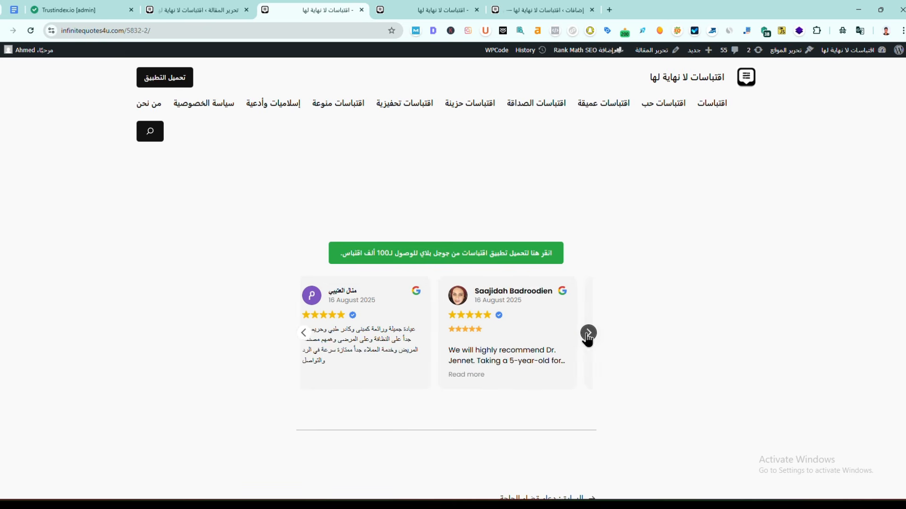
pyautogui.click(589, 335)
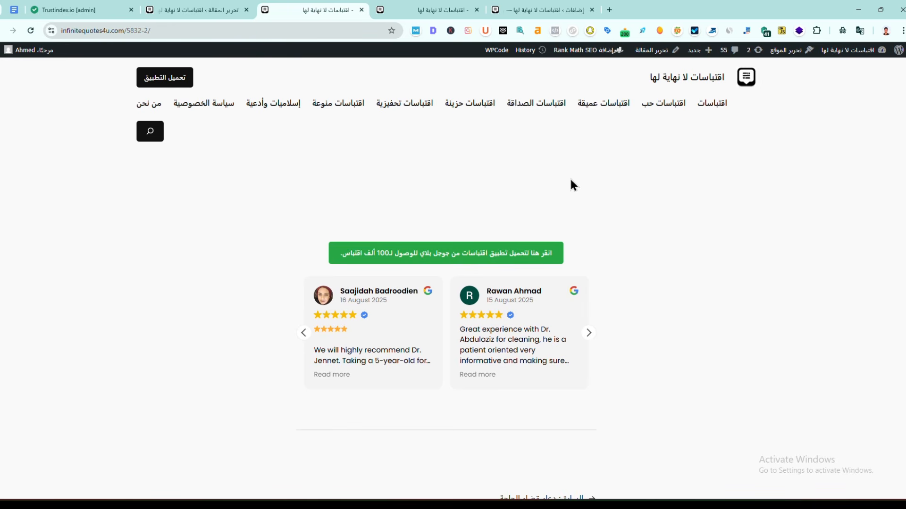
pyautogui.scroll(-3, 469, 193)
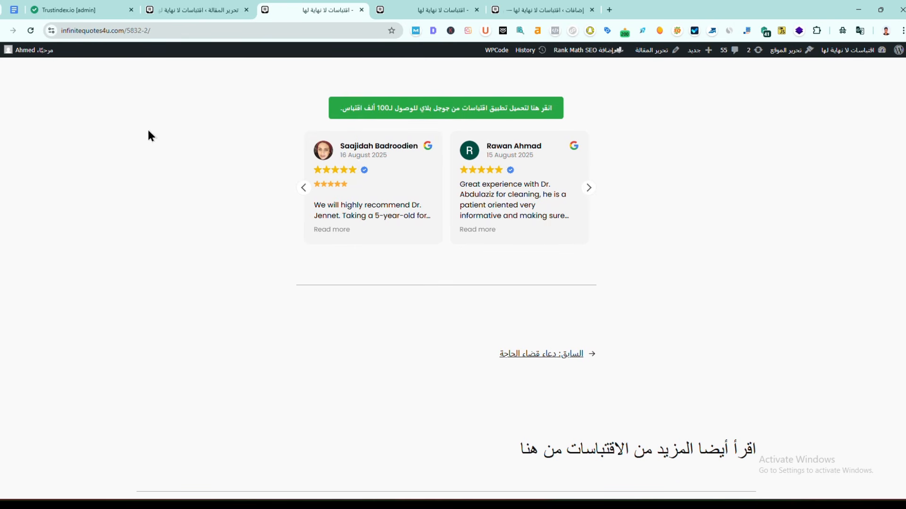
pyautogui.click(92, 13)
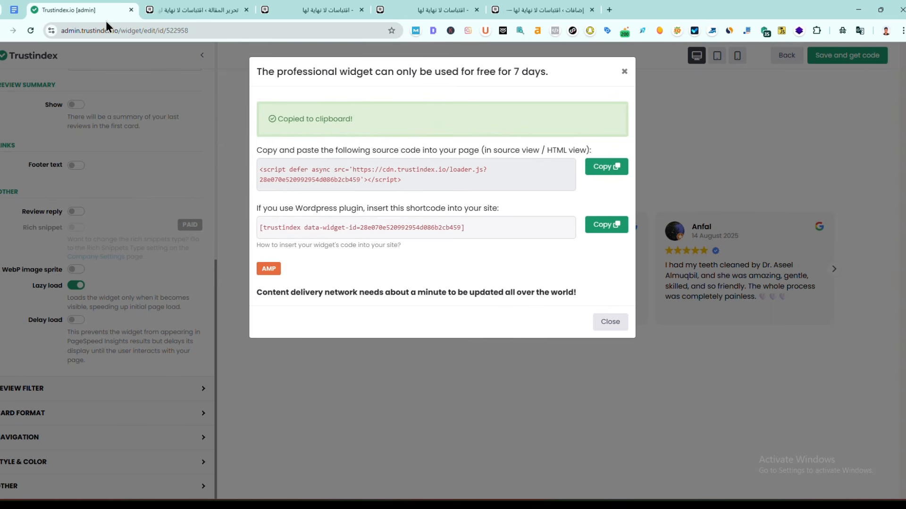